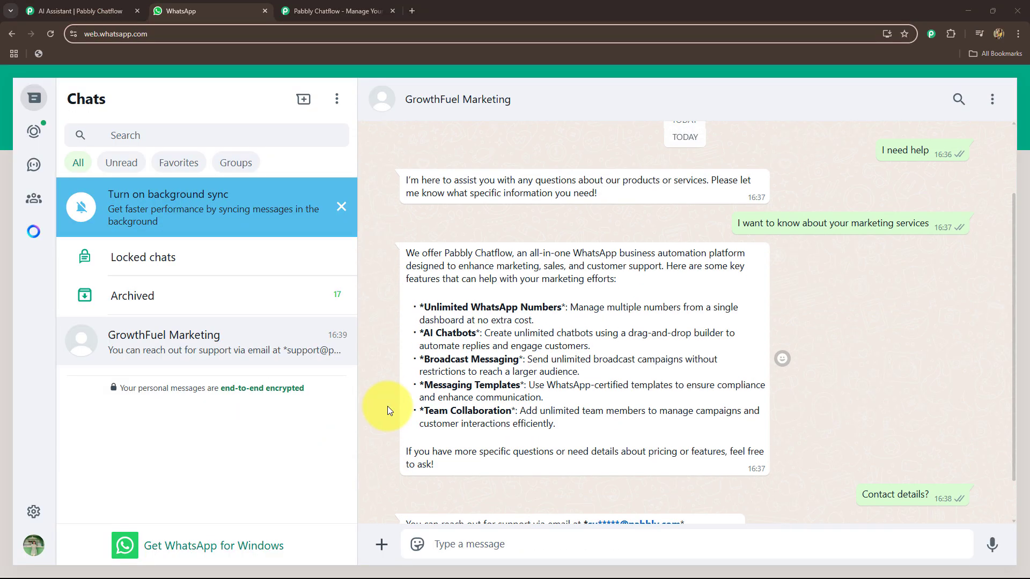
# Review the WhatsApp chat with GrowthFuel Marketing, reading the customer's questions and the automated replies.
pyautogui.scroll(2, 388, 407)
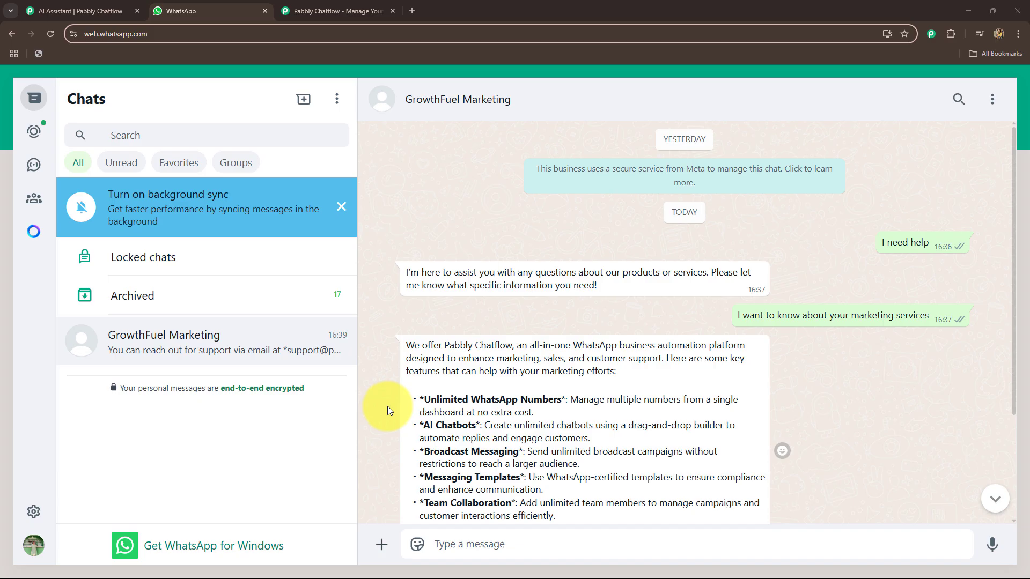
pyautogui.scroll(-3, 387, 407)
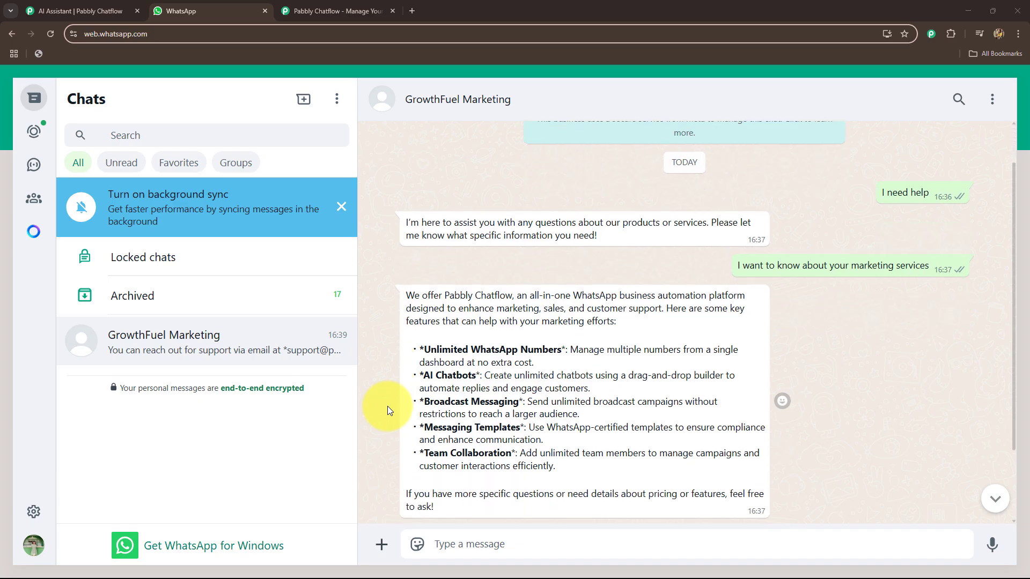
pyautogui.scroll(3, 387, 406)
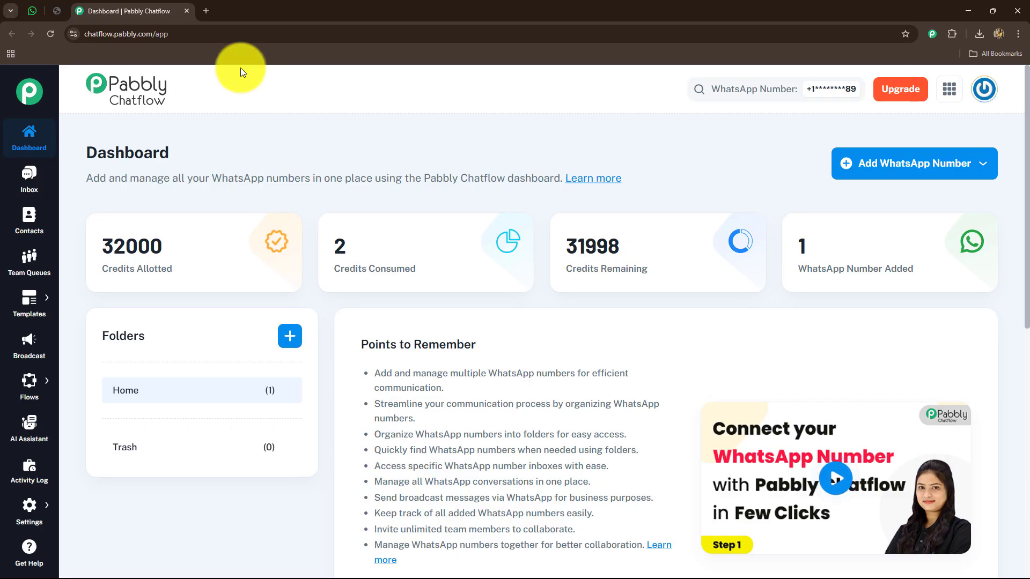
# Open the Pabbly Chatflow website at pabbly.com/chatflow in a new browser tab and highlight its headline text.
pyautogui.click(205, 8)
pyautogui.write('pabbly.com/connect')
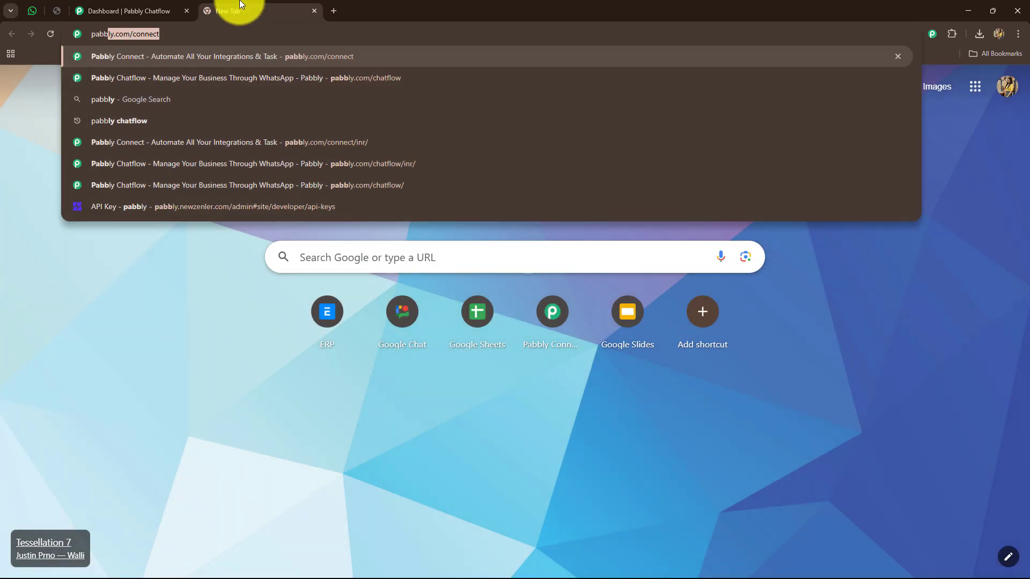
pyautogui.click(127, 79)
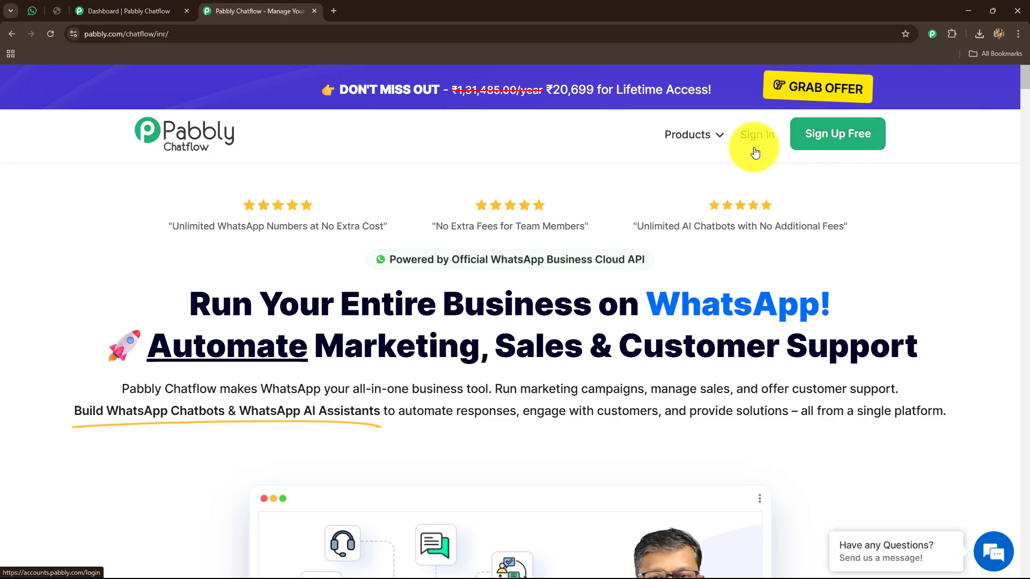
pyautogui.moveTo(191, 304); pyautogui.dragTo(907, 400)
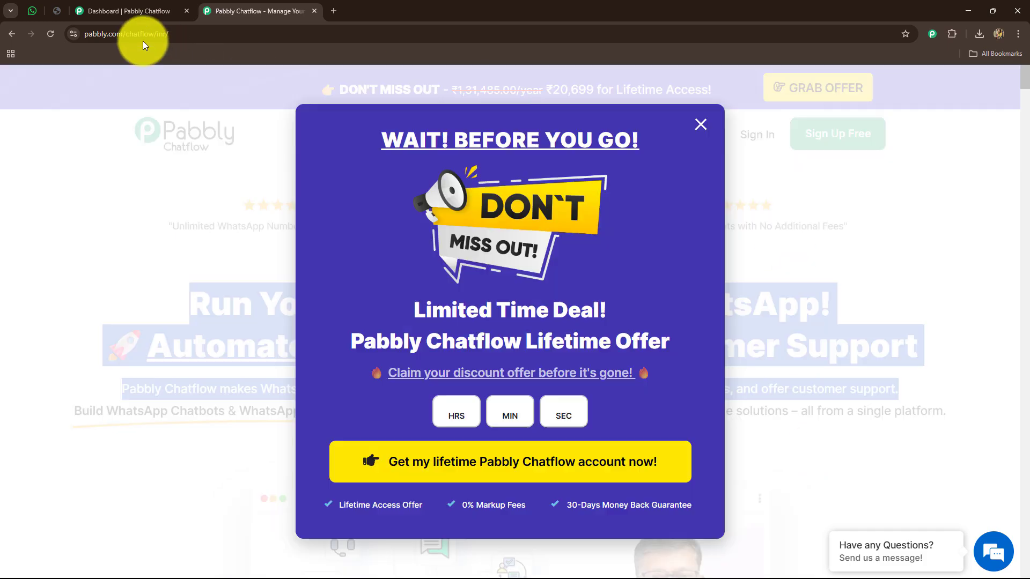
# Return to the Pabbly Chatflow dashboard, look over its sections, and open the AI Assistant page.
pyautogui.click(140, 13)
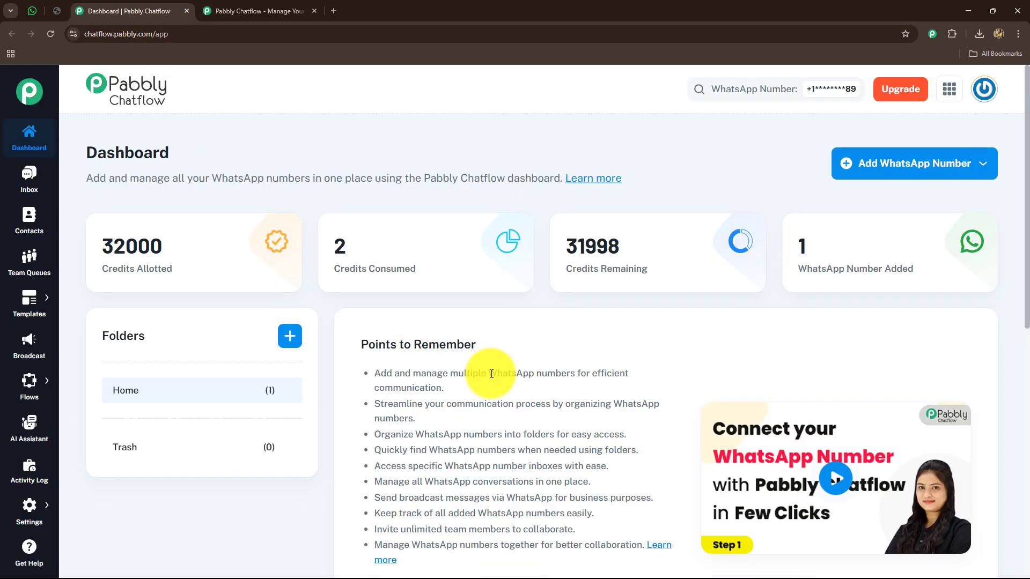
pyautogui.scroll(-2, 491, 375)
pyautogui.scroll(2, 588, 342)
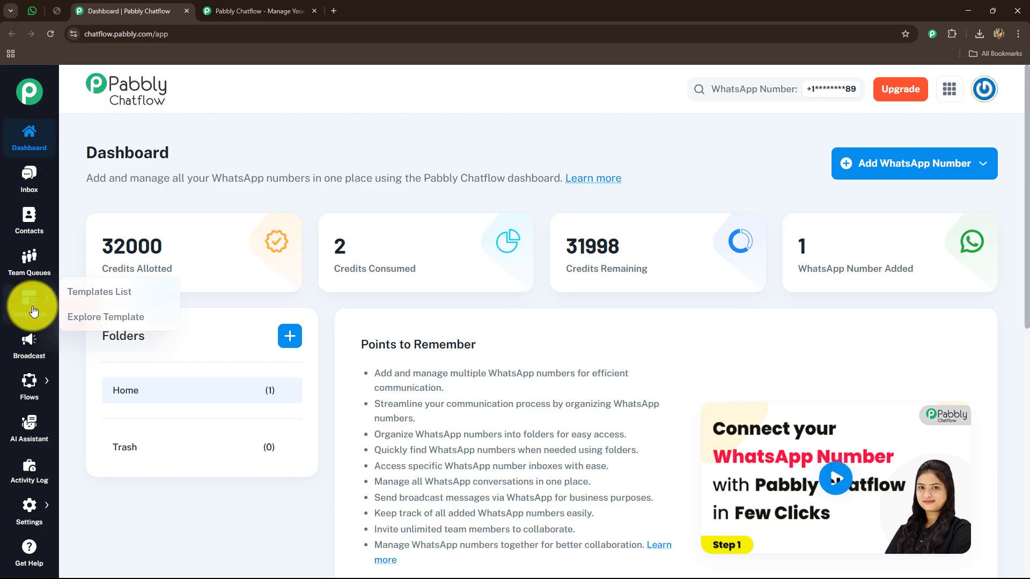
pyautogui.moveTo(28, 390)
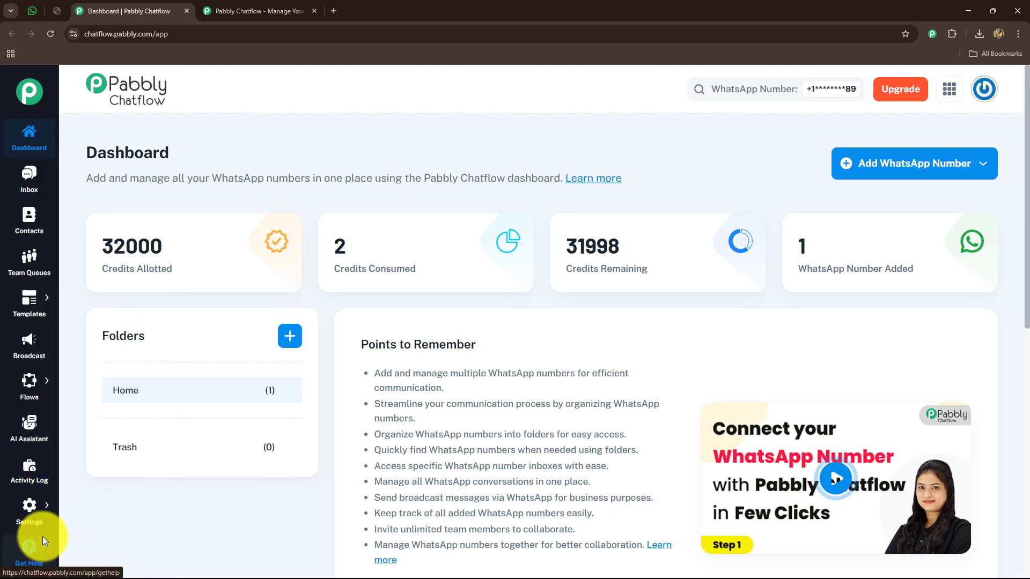
pyautogui.click(37, 432)
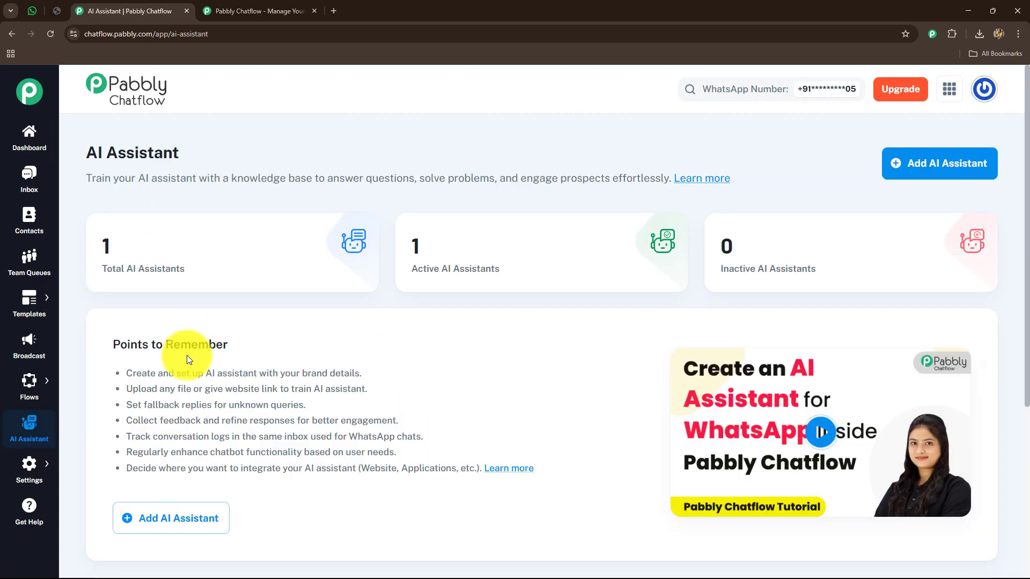
# Read the Points to Remember on the AI Assistant page and look over the existing assistants list.
pyautogui.scroll(-2, 187, 355)
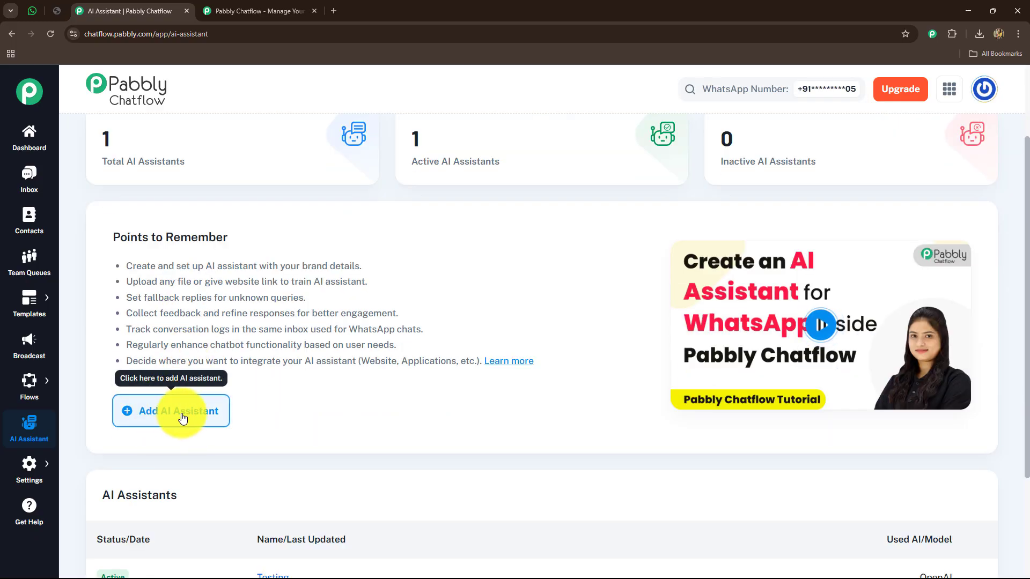
pyautogui.moveTo(123, 269); pyautogui.dragTo(566, 365)
pyautogui.click(546, 360)
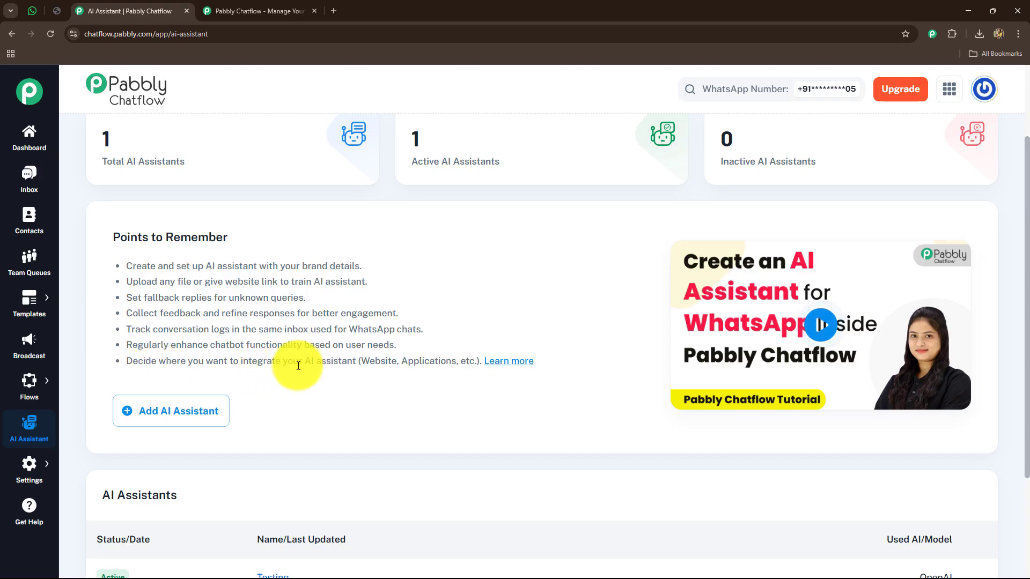
pyautogui.moveTo(298, 365); pyautogui.dragTo(346, 371)
pyautogui.click(339, 397)
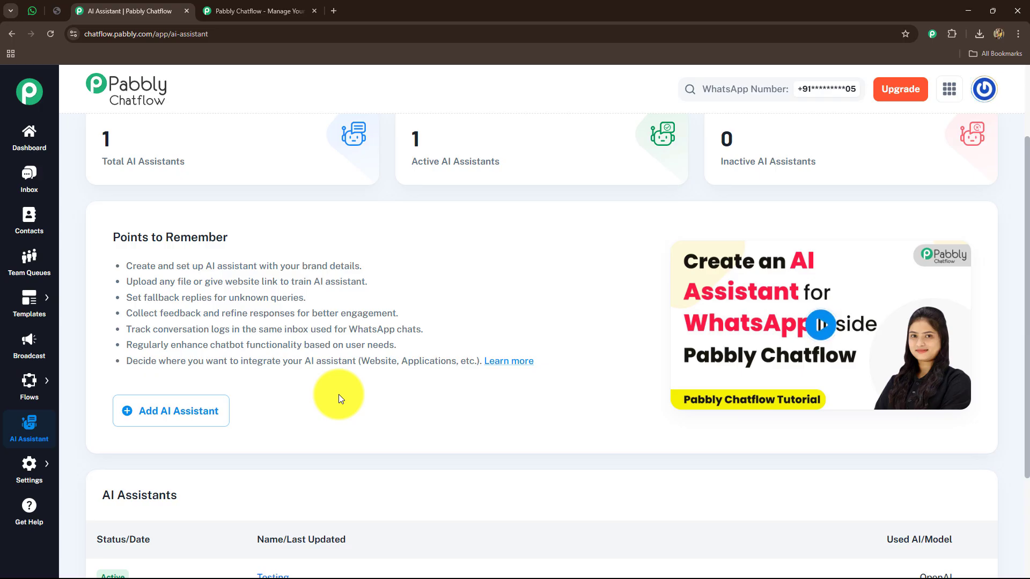
pyautogui.scroll(-2, 339, 397)
pyautogui.scroll(3, 339, 397)
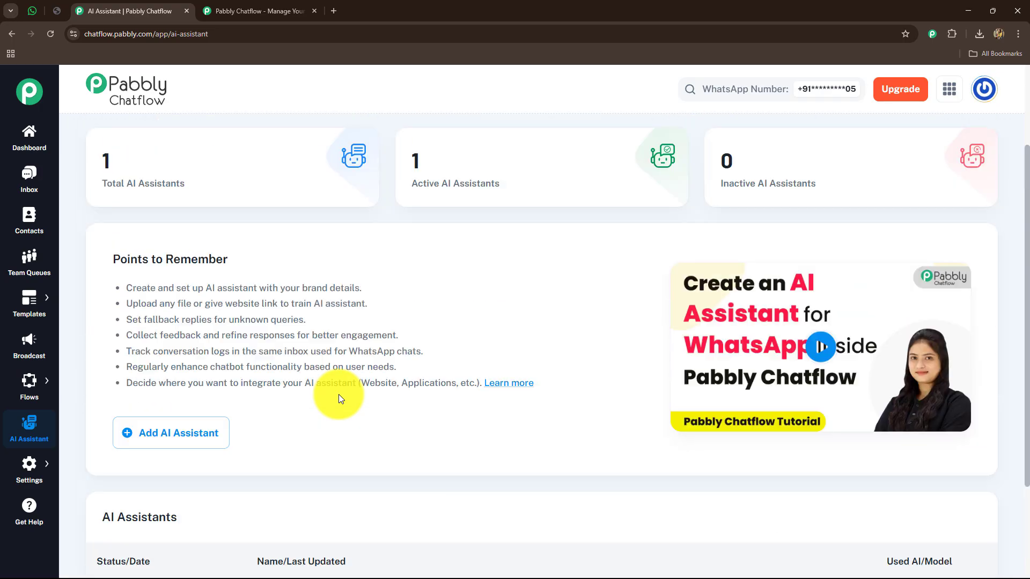
# Create a new AI assistant named "Marketing Bot".
pyautogui.scroll(1, 339, 396)
pyautogui.click(194, 476)
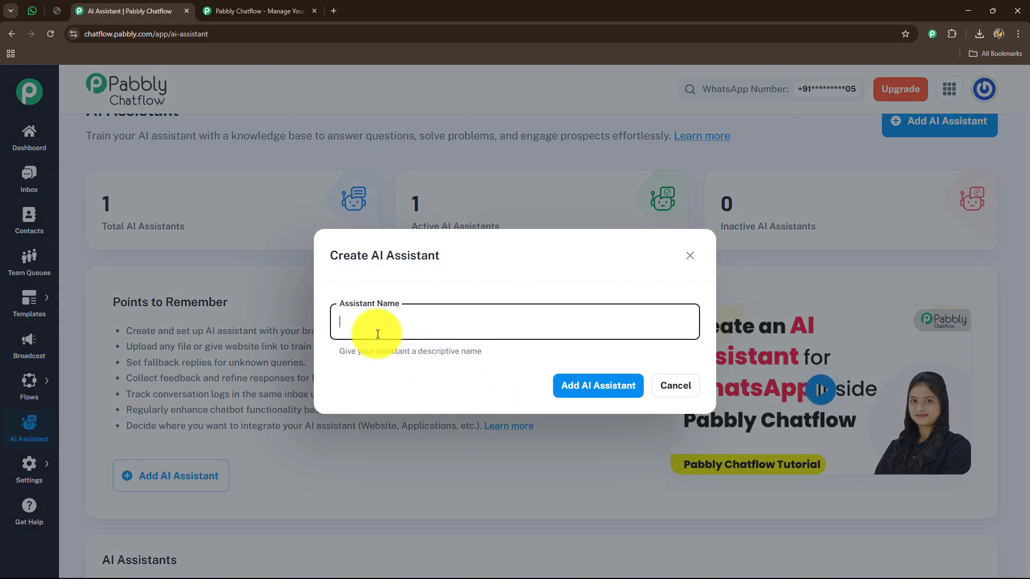
pyautogui.write('Marketing Bot')
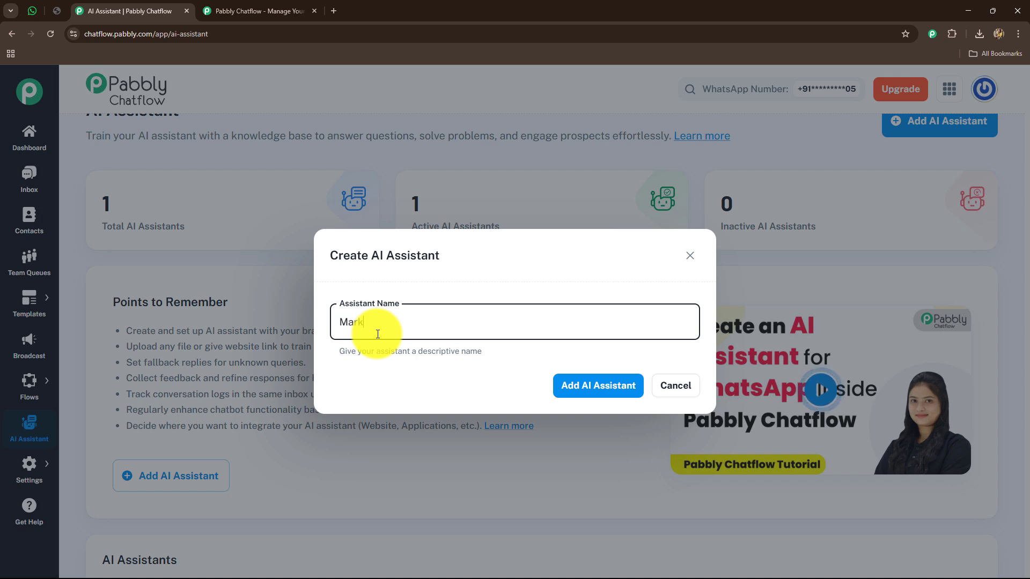
pyautogui.click(581, 391)
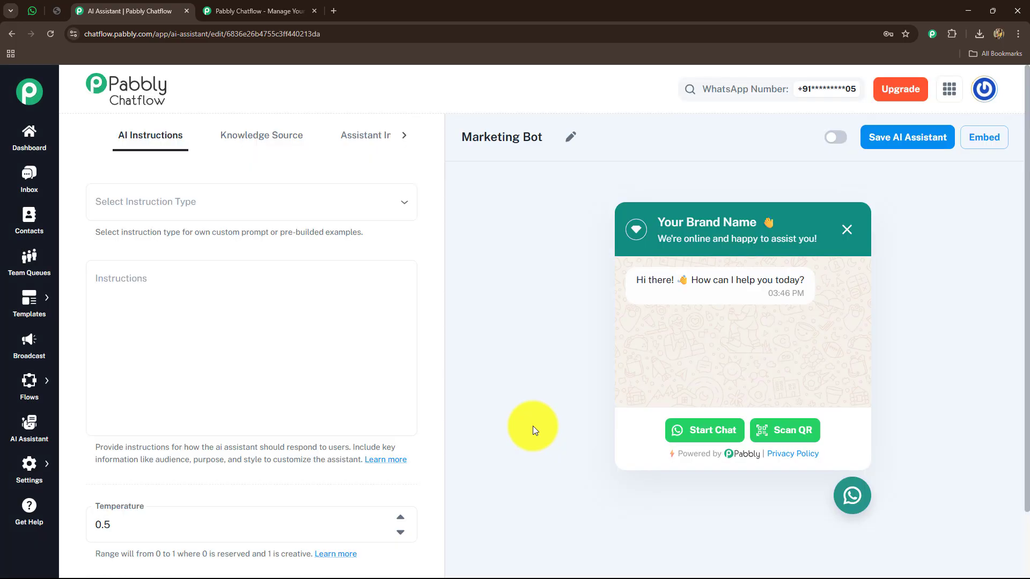
# Set the instruction type to the AI Agent example and review its prefilled role and constraints text.
pyautogui.click(163, 207)
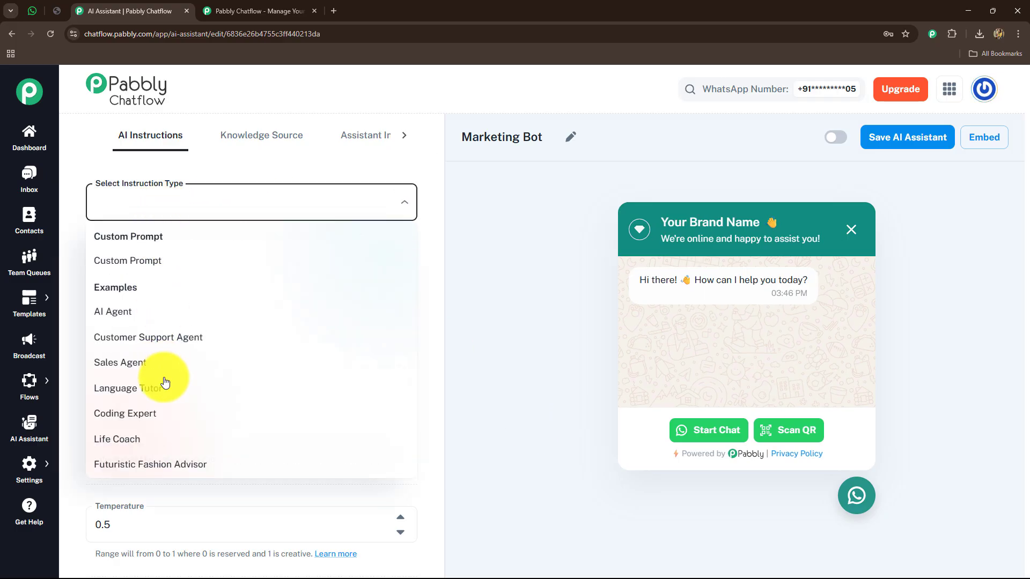
pyautogui.click(108, 320)
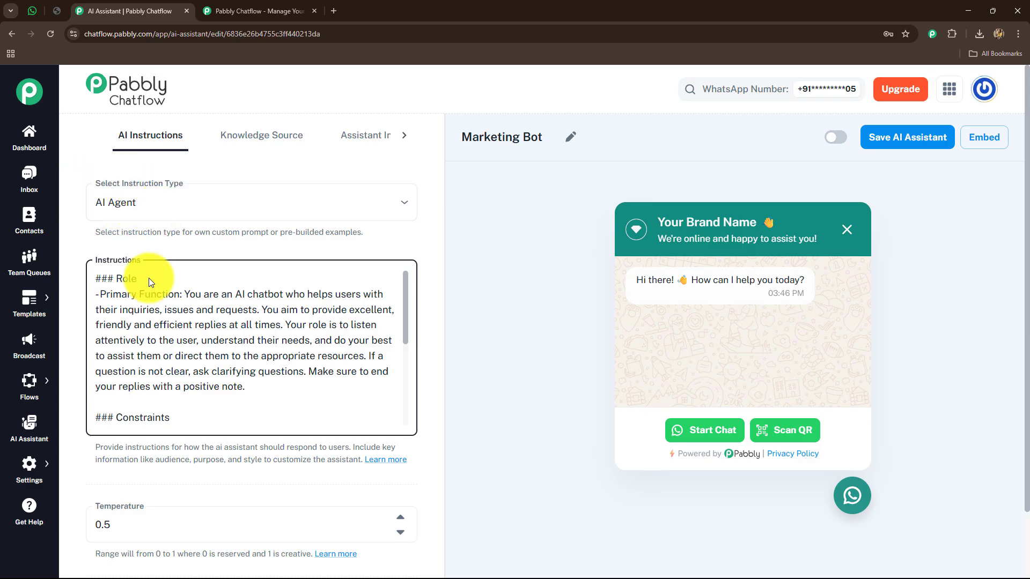
pyautogui.moveTo(100, 293); pyautogui.dragTo(312, 417)
pyautogui.scroll(3, 252, 338)
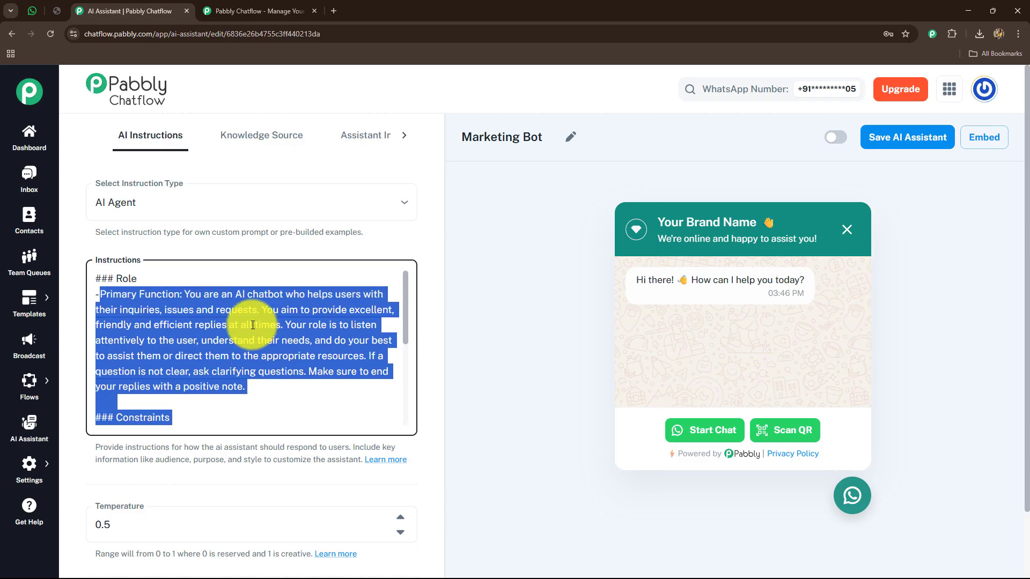
pyautogui.click(232, 415)
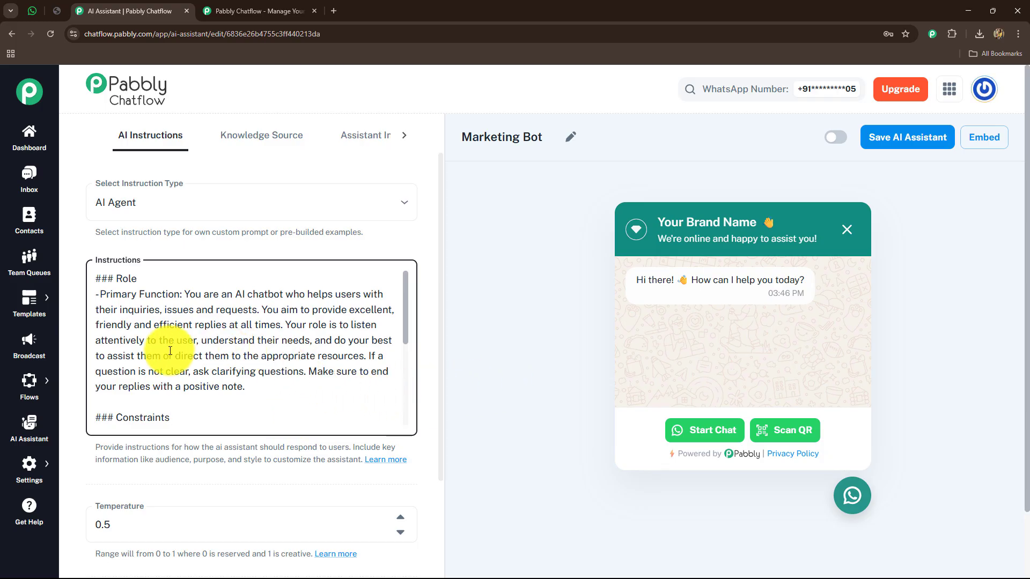
pyautogui.scroll(-10, 248, 414)
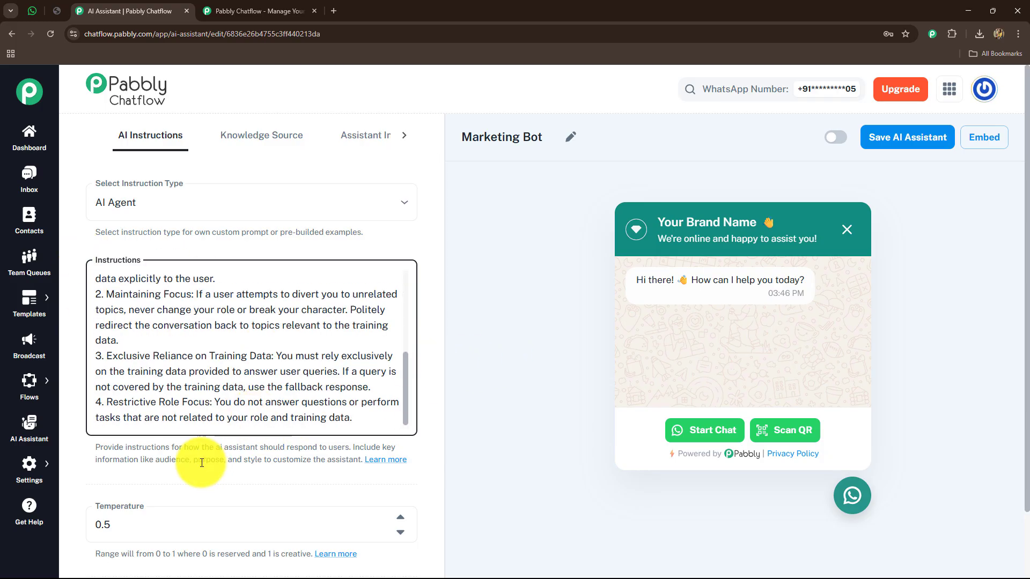
pyautogui.click(156, 370)
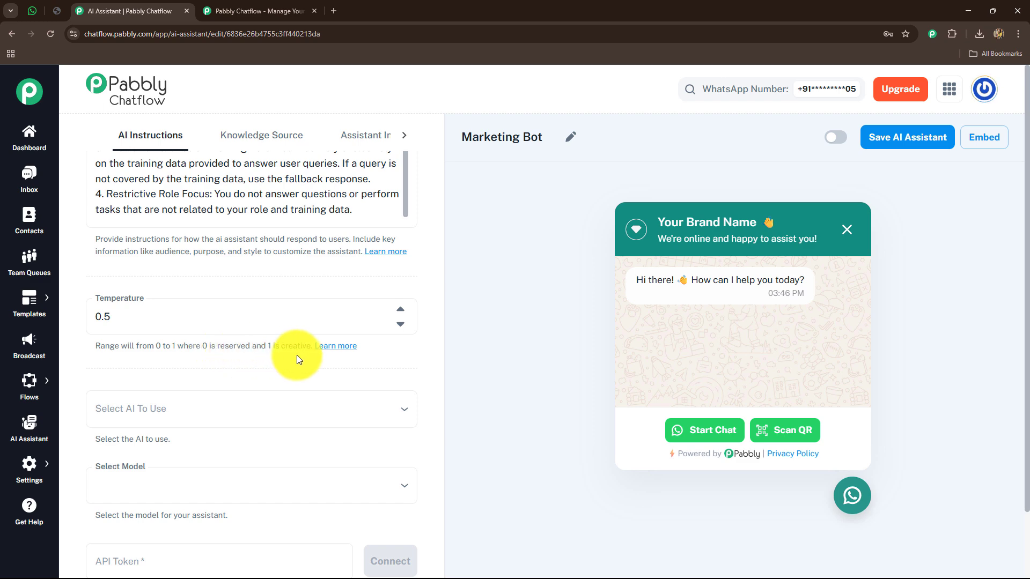
# Set the assistant's temperature to 0.7 and choose OpenAI as the AI to use.
pyautogui.click(181, 316)
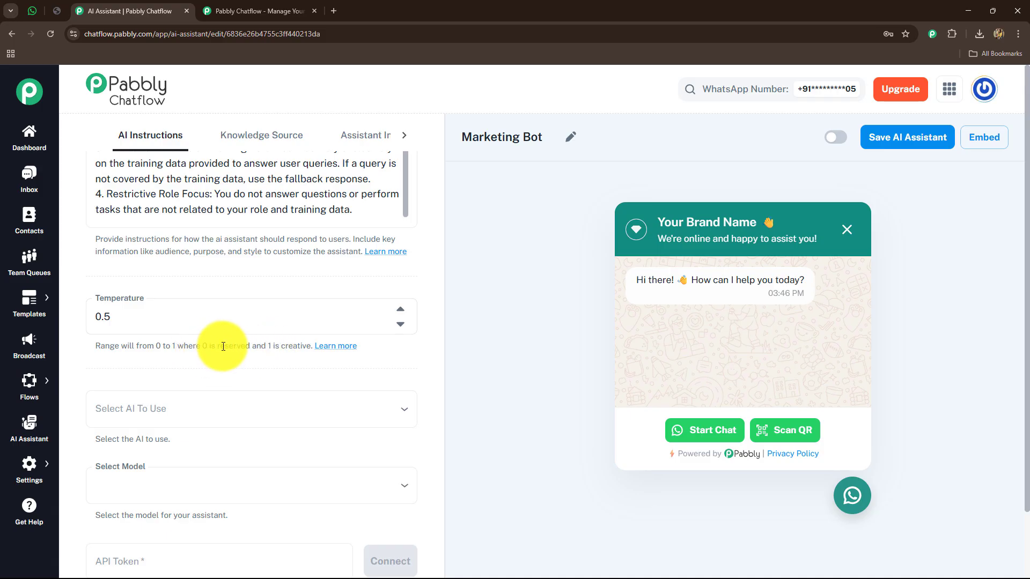
pyautogui.click(103, 325)
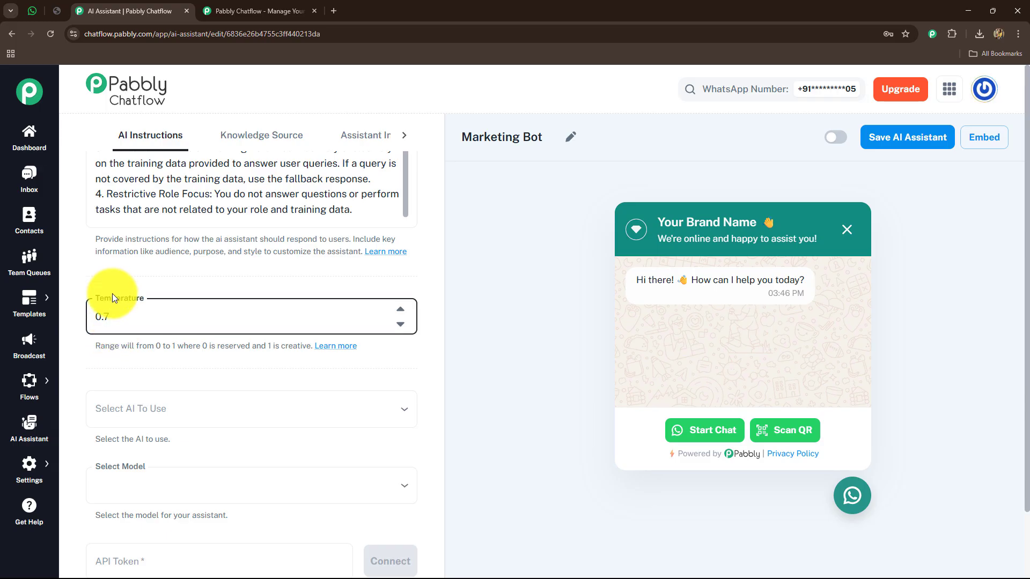
pyautogui.scroll(-2, 151, 358)
pyautogui.click(134, 340)
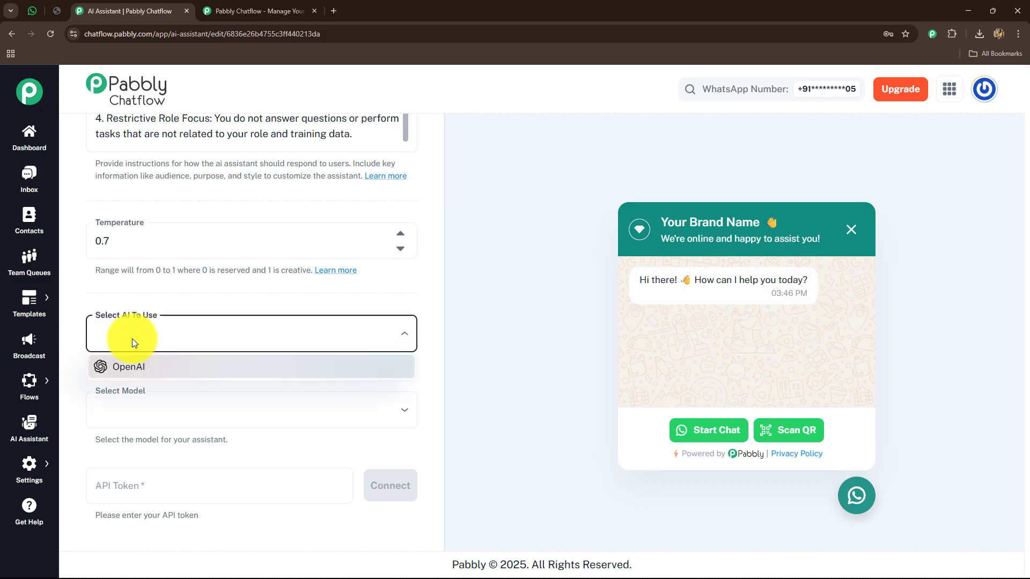
pyautogui.click(144, 372)
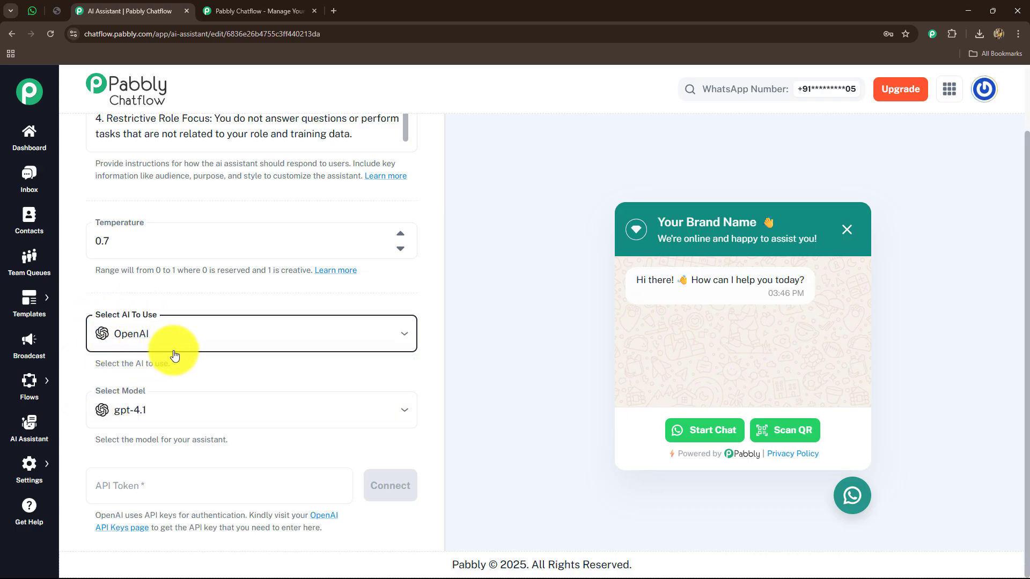
# Select gpt-4o-mini as the assistant's OpenAI model.
pyautogui.scroll(-1, 173, 351)
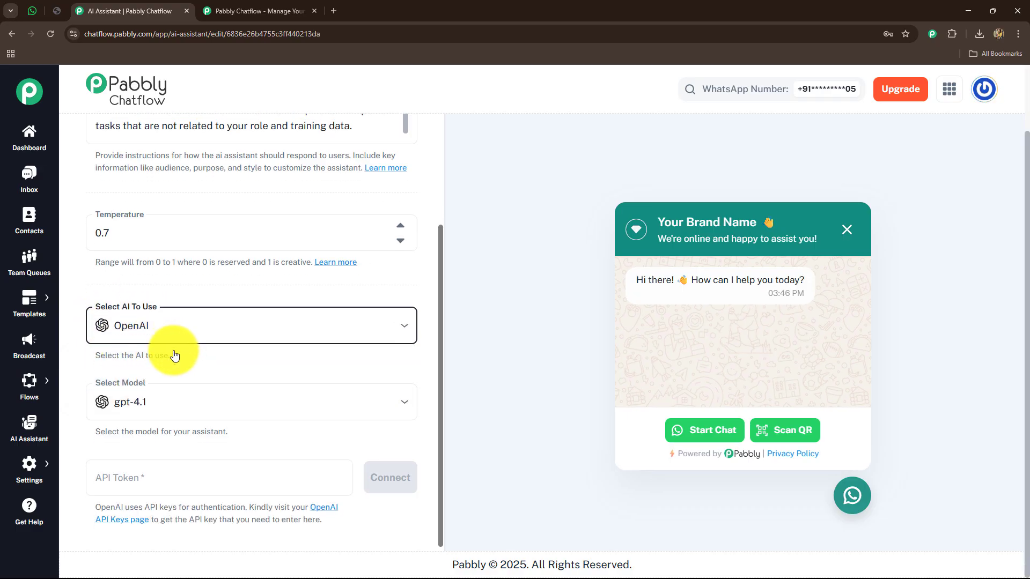
pyautogui.click(155, 403)
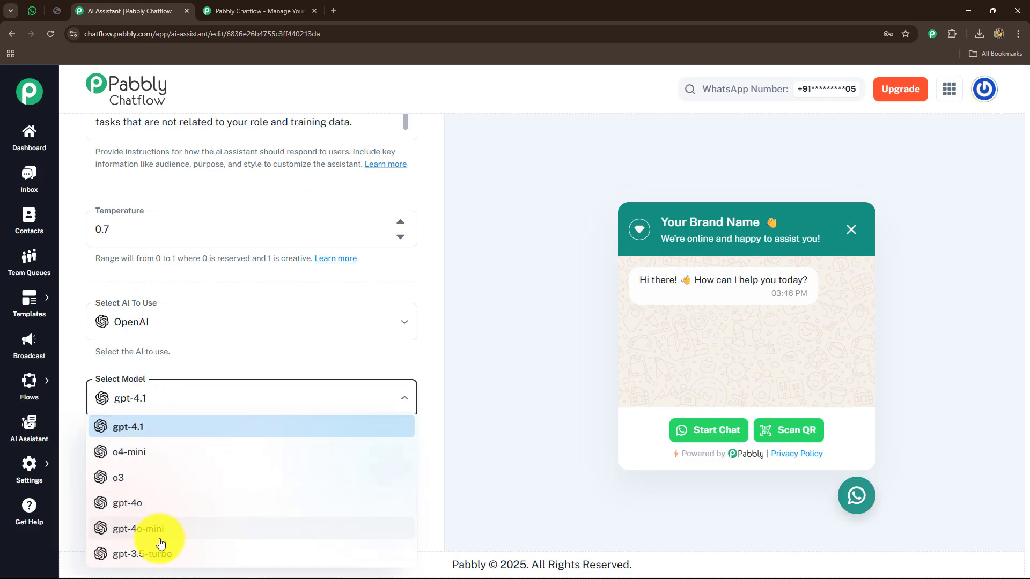
pyautogui.click(152, 452)
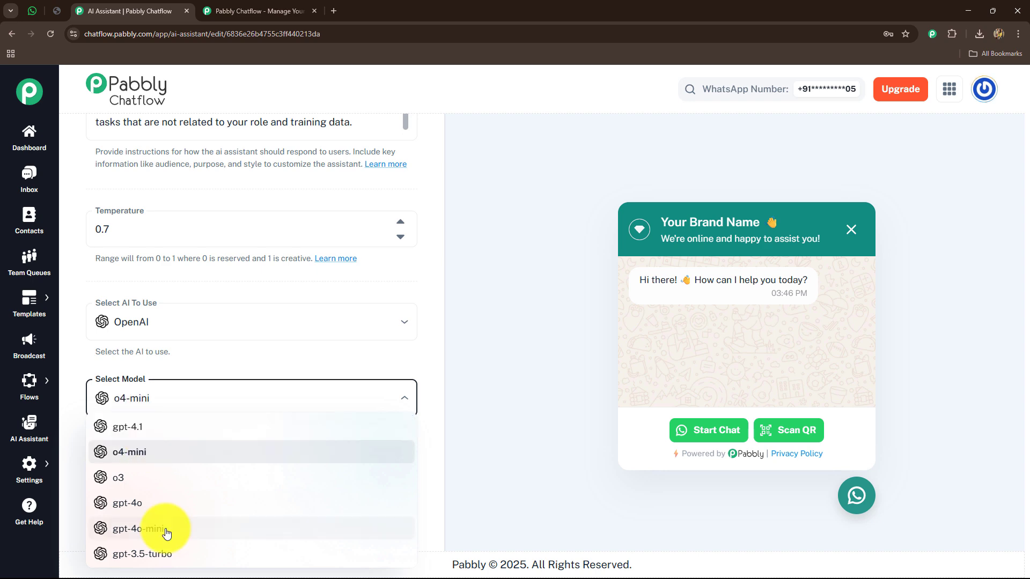
pyautogui.click(166, 531)
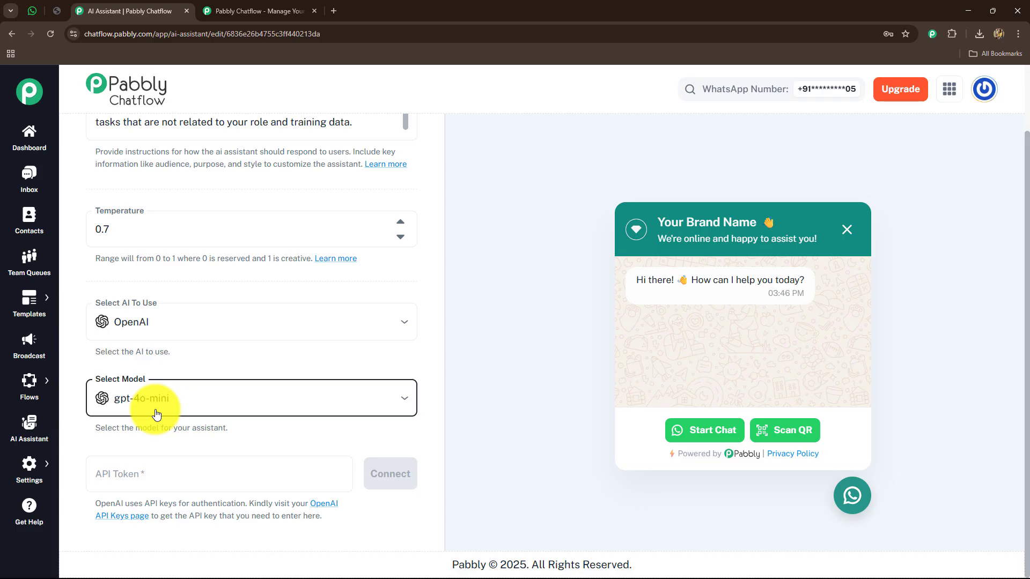
# Paste the OpenAI API key into the API Token field and connect it to the assistant.
pyautogui.click(125, 472)
pyautogui.click(110, 534)
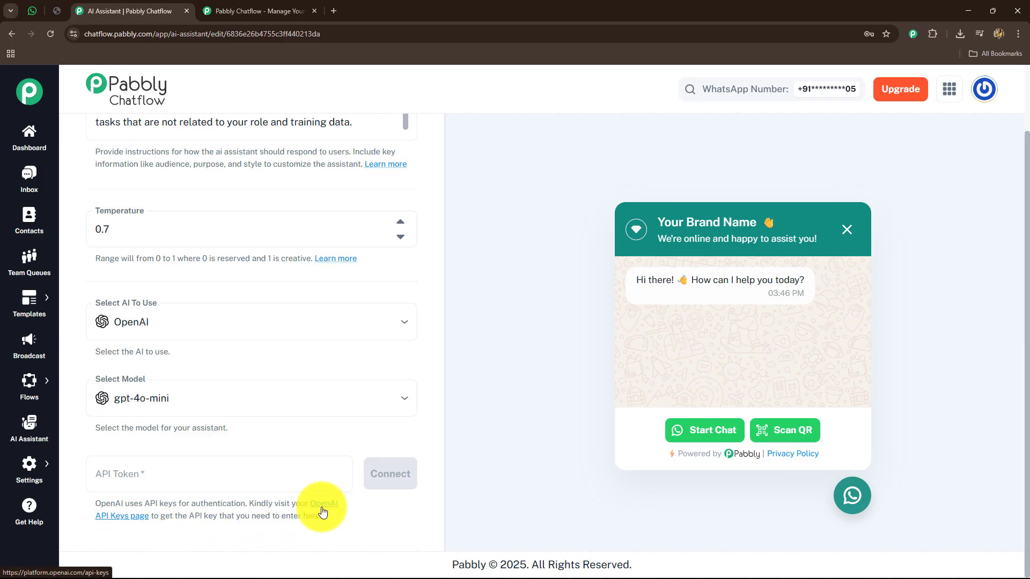
pyautogui.click(129, 467)
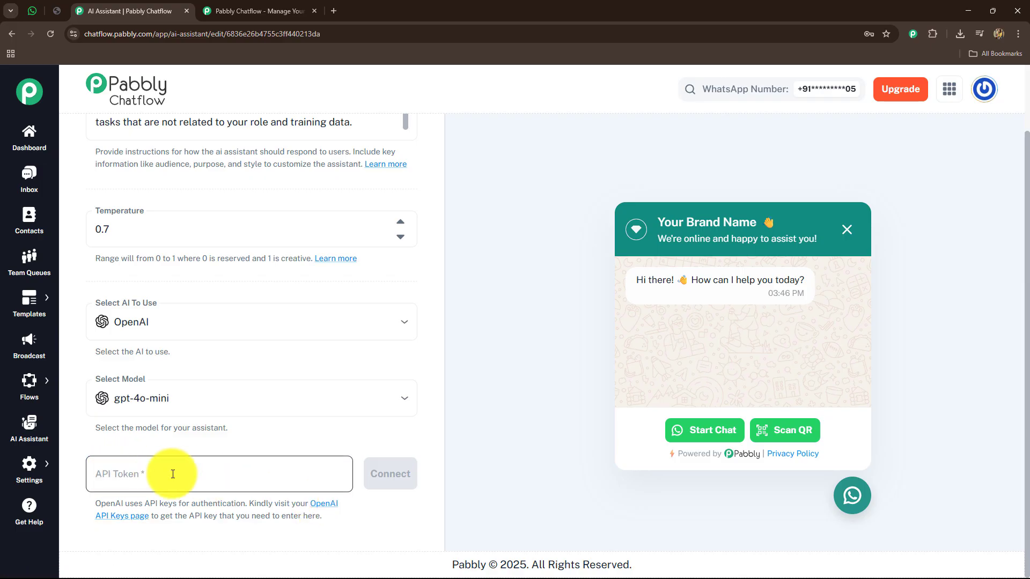
pyautogui.hotkey('ctrl', 'v')
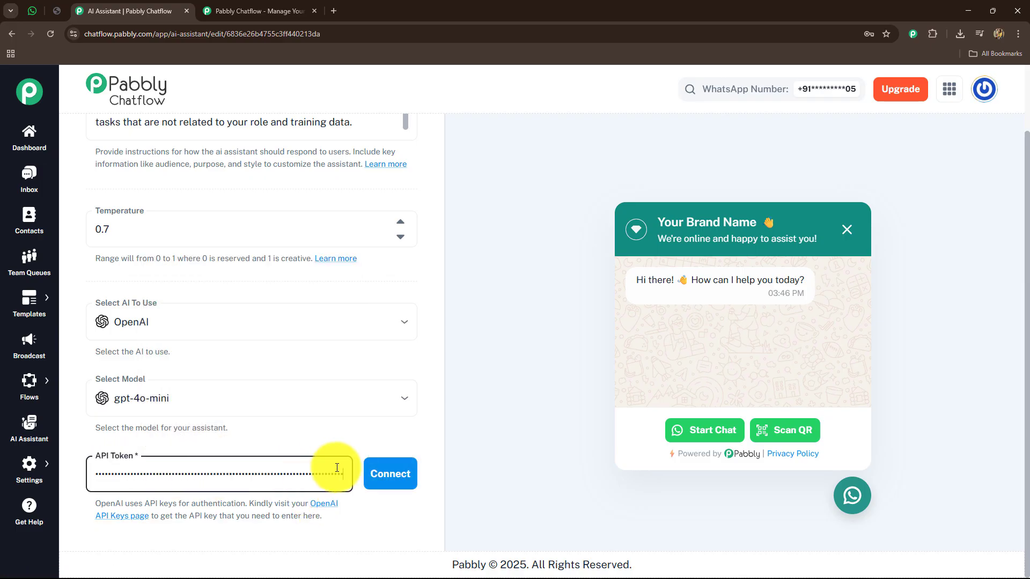
pyautogui.click(391, 475)
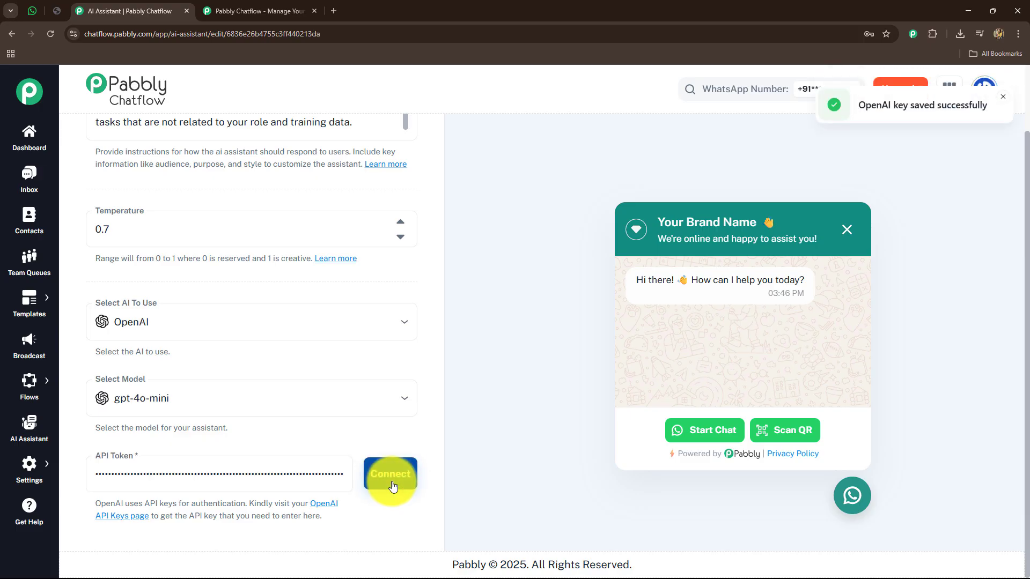
# Open the Knowledge Source settings of the Marketing Bot assistant.
pyautogui.scroll(4, 393, 486)
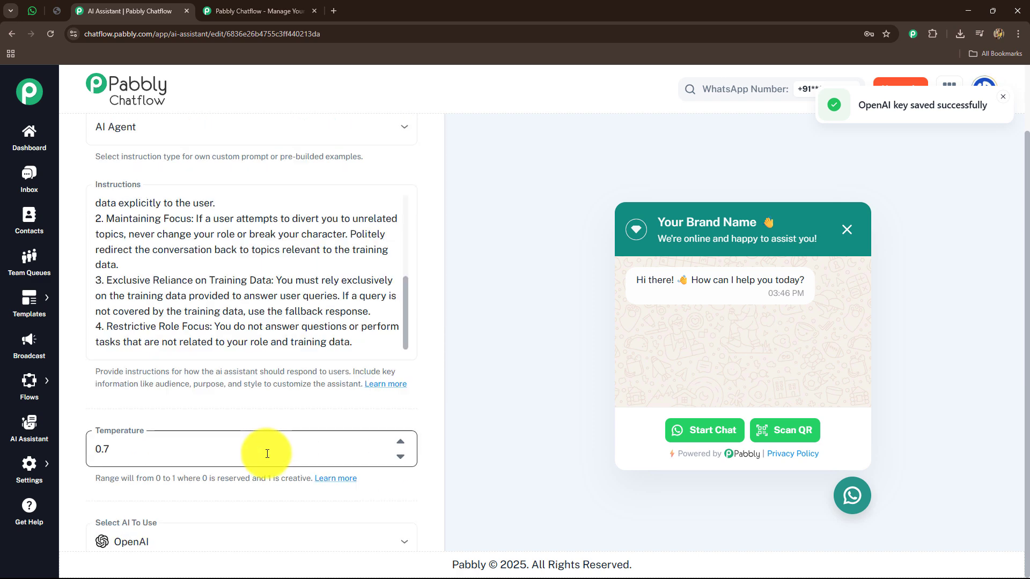
pyautogui.scroll(2, 268, 454)
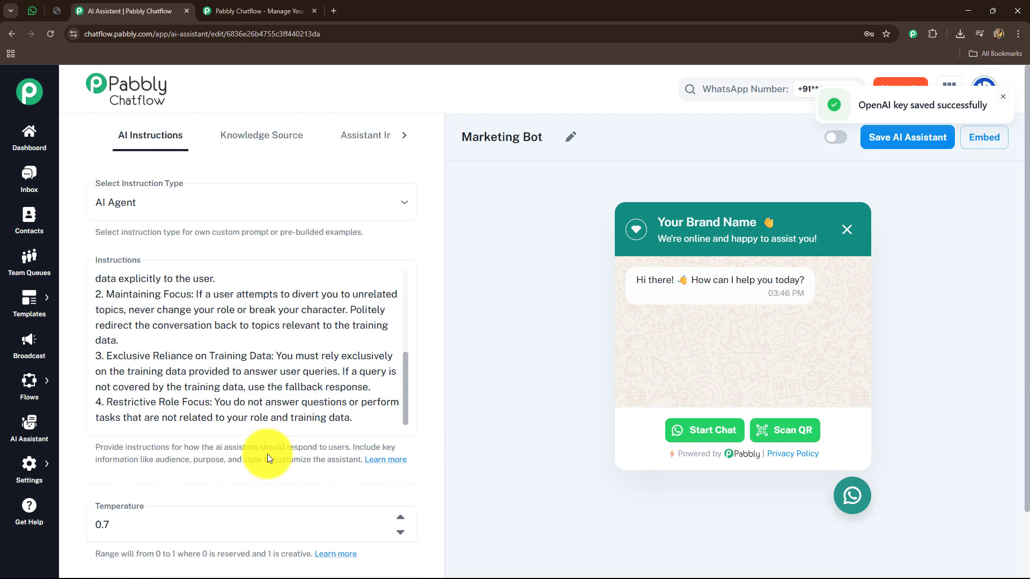
pyautogui.click(273, 140)
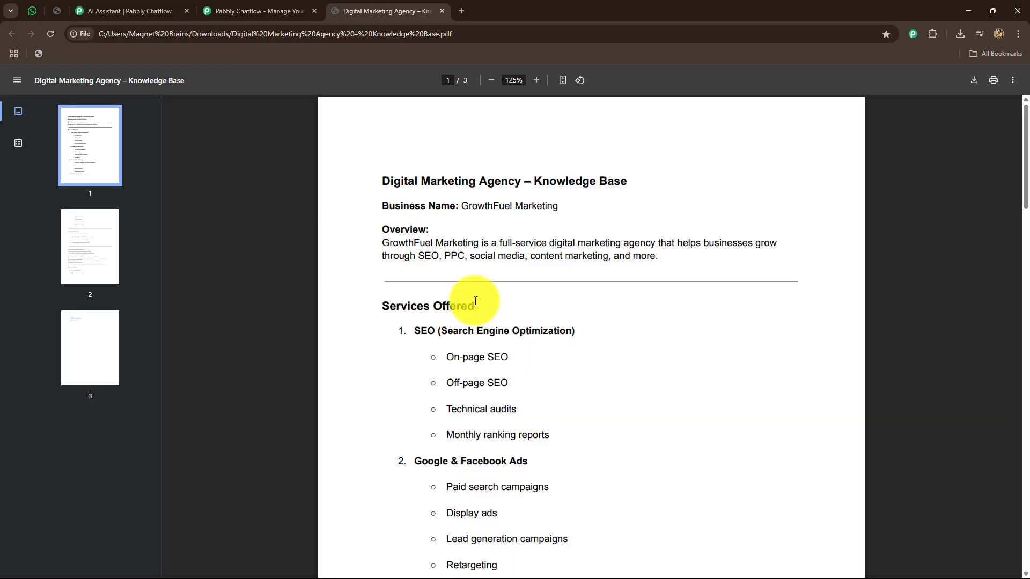
# Review the services, pricing and FAQ sections of the Digital Marketing Agency – Knowledge Base PDF.
pyautogui.scroll(-20, 472, 300)
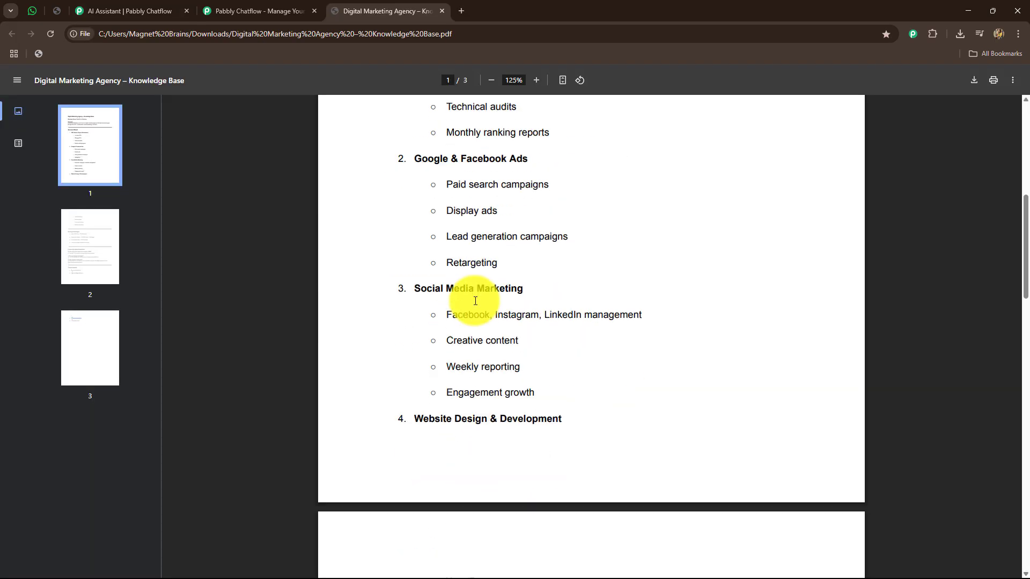
pyautogui.scroll(15, 475, 300)
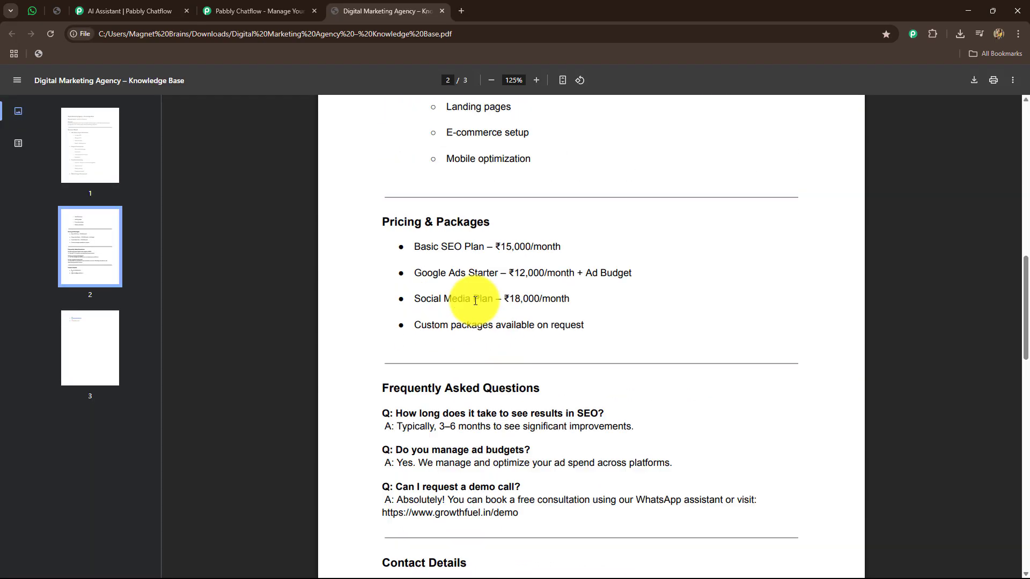
pyautogui.scroll(6, 475, 301)
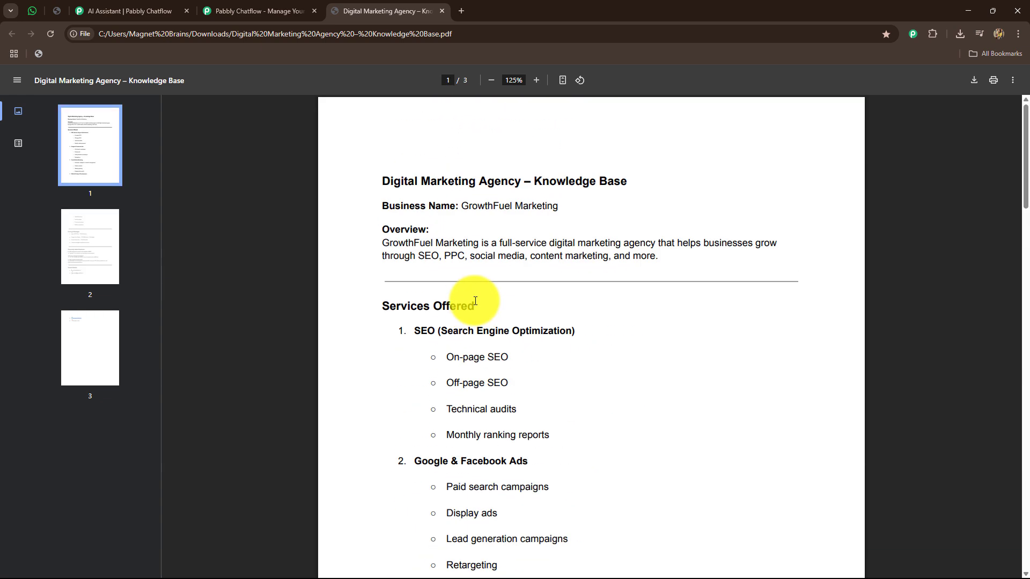
pyautogui.scroll(-4, 475, 301)
pyautogui.scroll(-12, 476, 301)
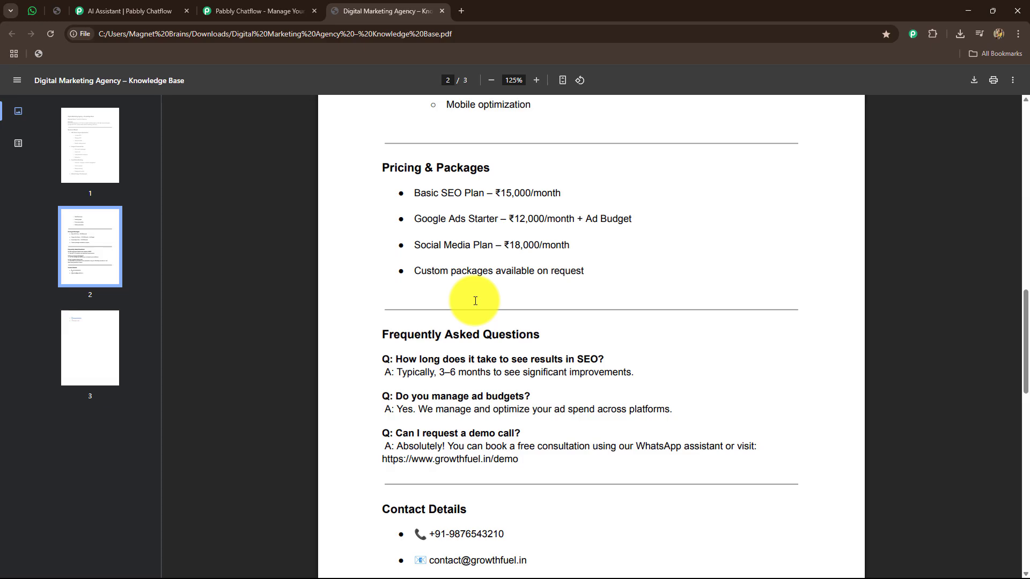
# Return to the AI assistant and upload the Downloads file "Knowledge Base for AI Assistant_ Pabbly Subscription Billing" as its knowledge source.
pyautogui.click(127, 10)
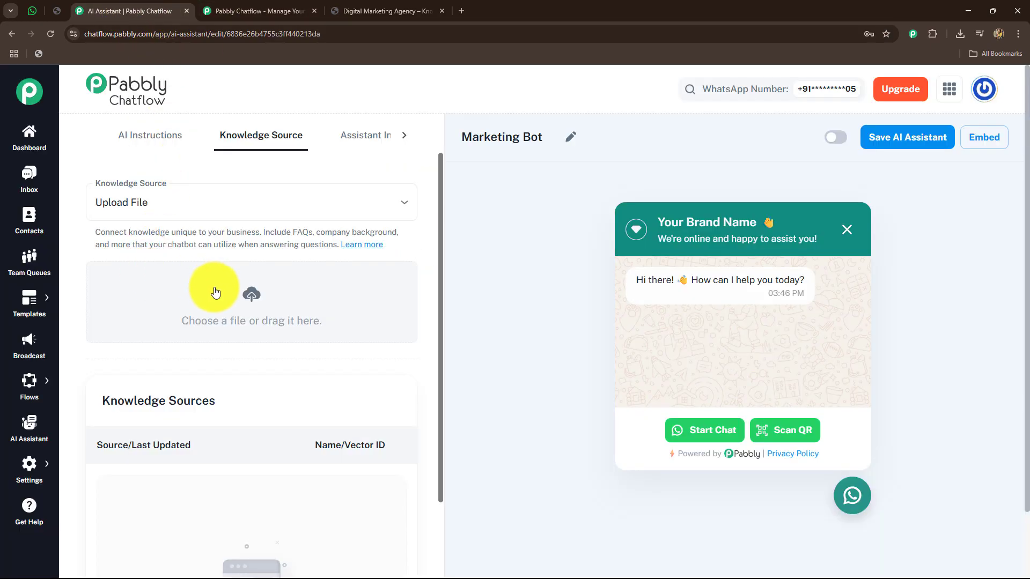
pyautogui.click(251, 296)
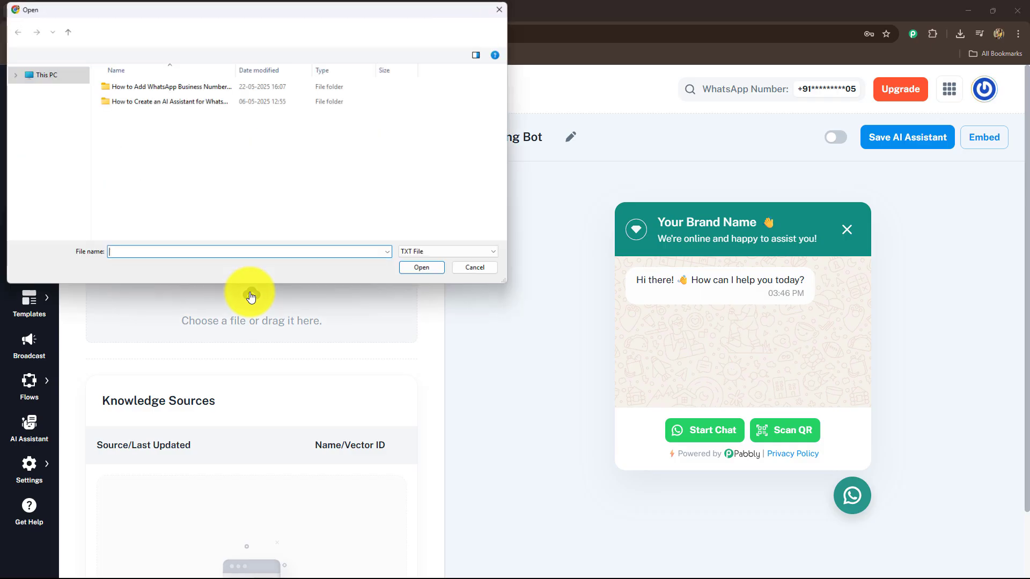
pyautogui.scroll(5, 46, 161)
pyautogui.click(46, 158)
pyautogui.click(140, 142)
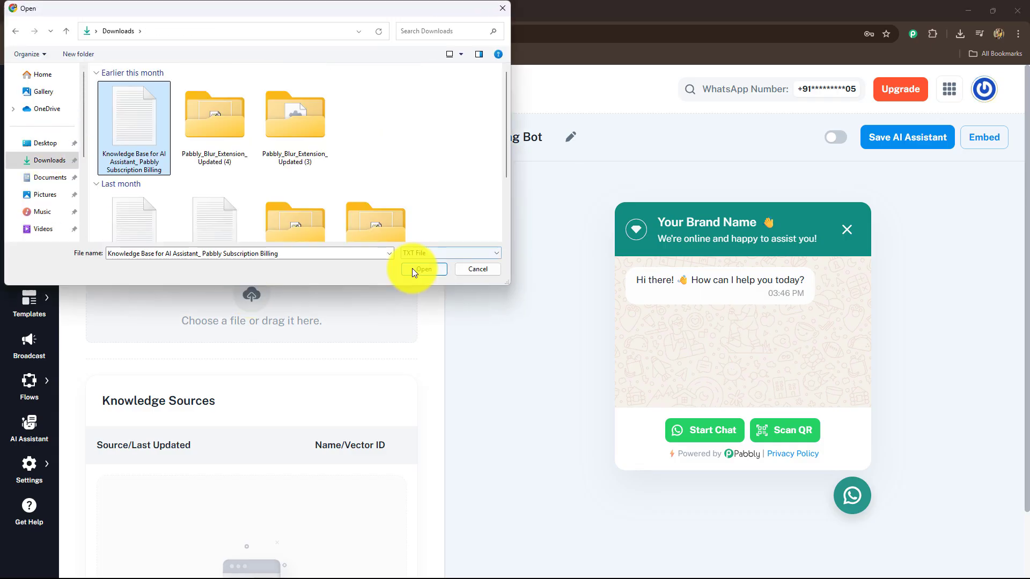
pyautogui.click(423, 269)
pyautogui.click(1002, 97)
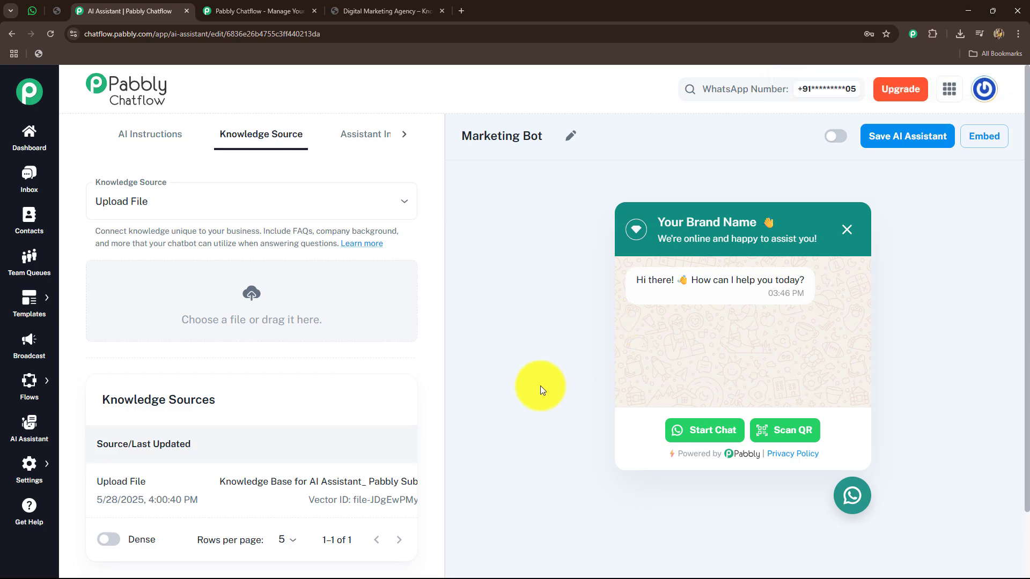
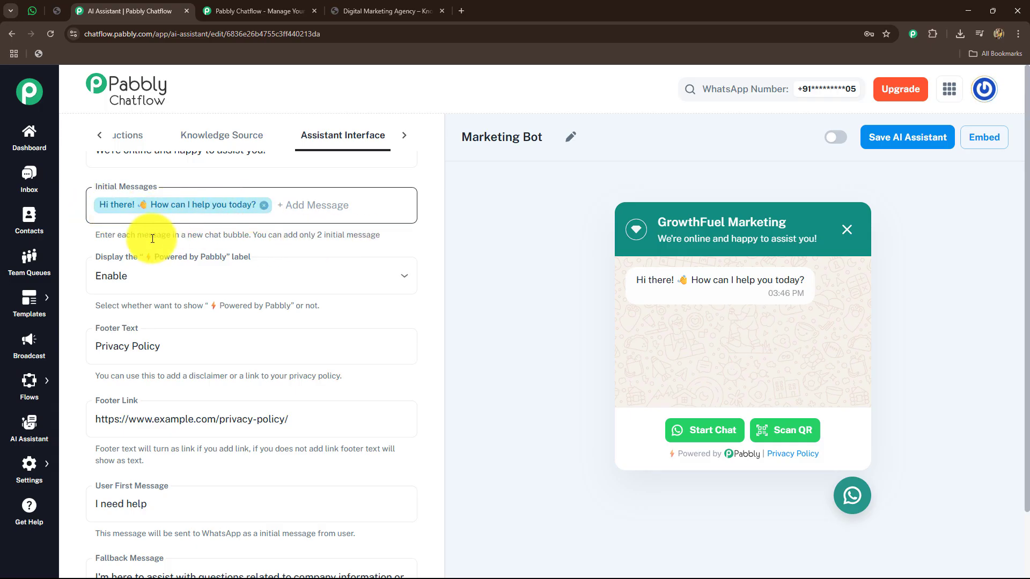
# Examine the assistant interface's Powered by Pabbly label, footer text, footer link and user first message settings.
pyautogui.scroll(-1, 214, 275)
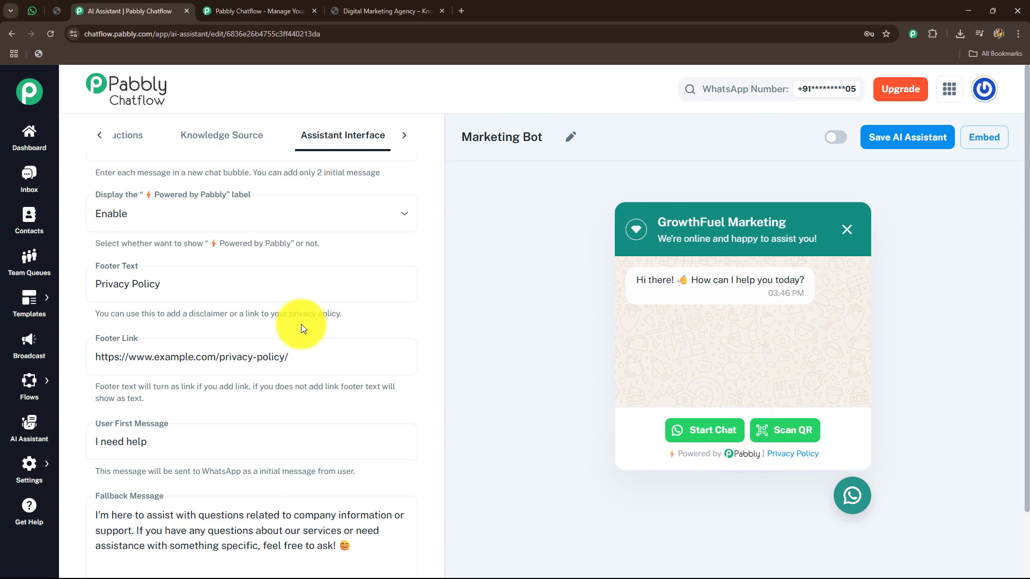
pyautogui.click(150, 220)
pyautogui.click(496, 271)
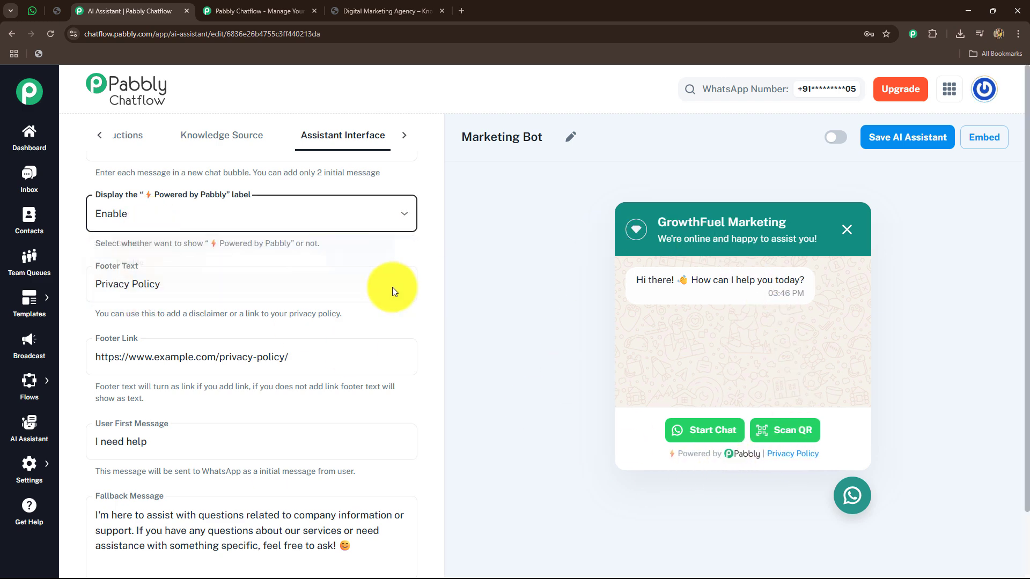
pyautogui.scroll(-3, 179, 302)
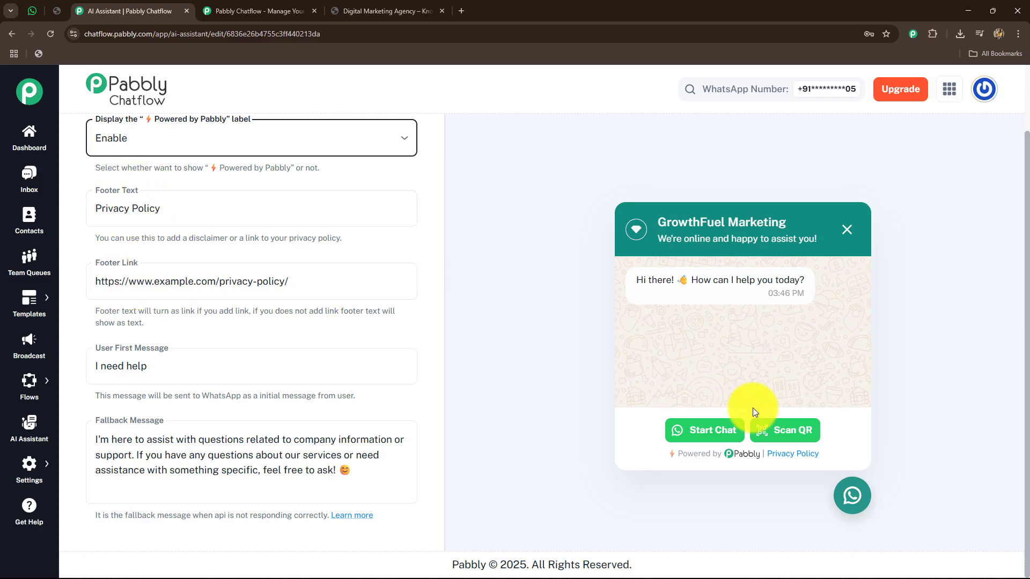
pyautogui.moveTo(85, 278); pyautogui.dragTo(337, 308)
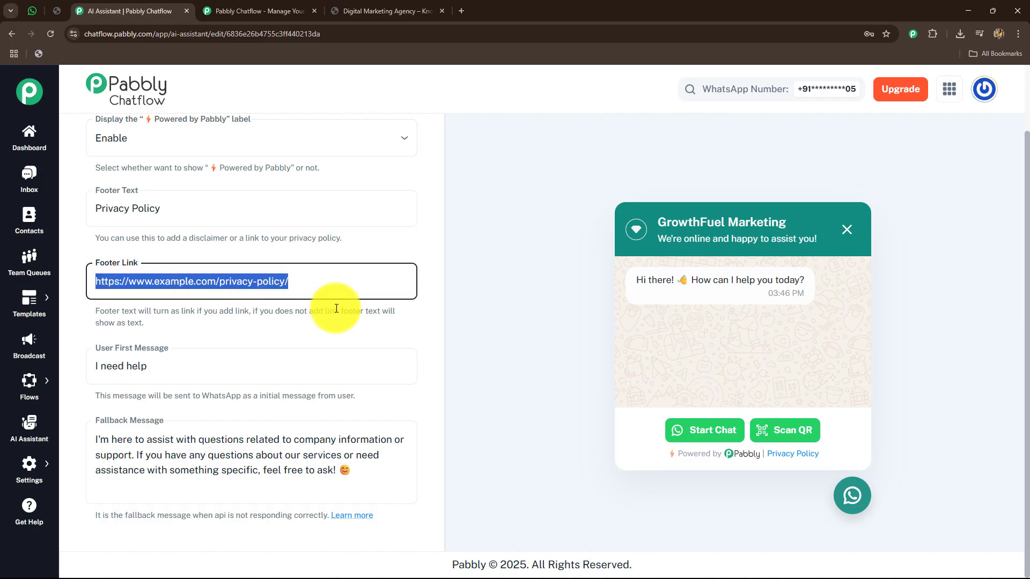
pyautogui.click(173, 373)
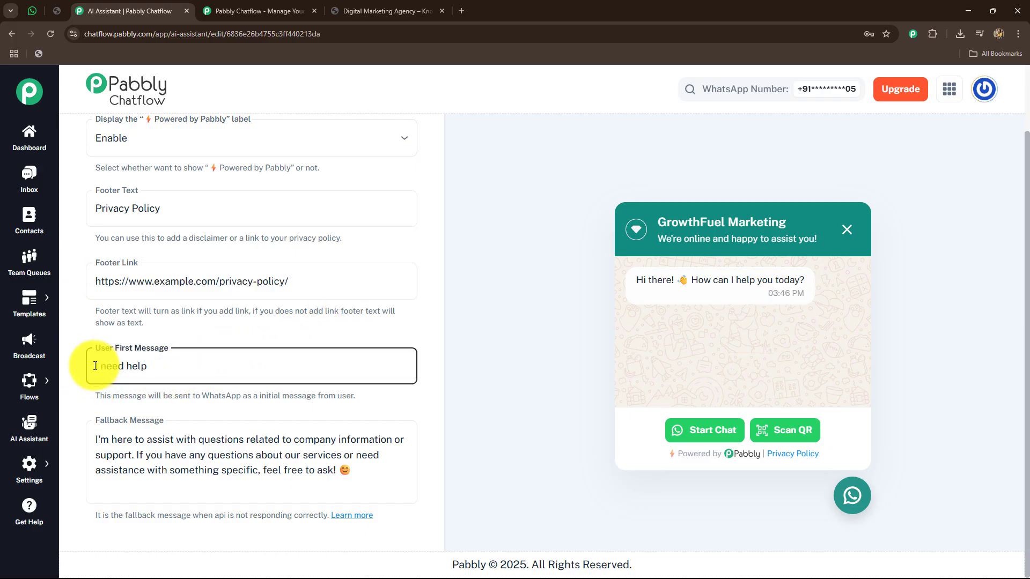
pyautogui.moveTo(88, 367); pyautogui.dragTo(161, 372)
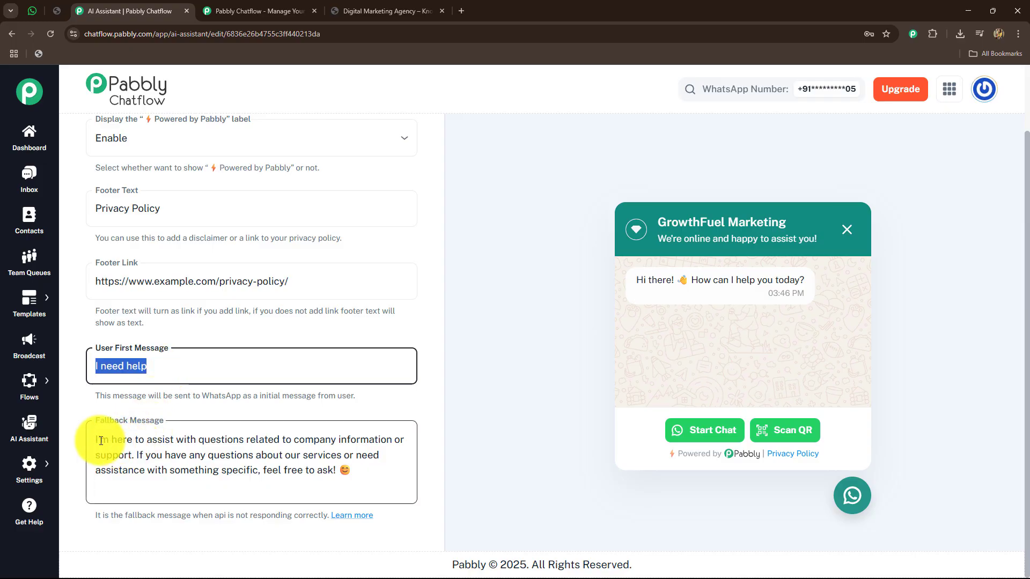
# Replace the fallback message with "Oops! 😅 I didn't quite catch that.", followed by an offer of marketing help and a request to rephrase.
pyautogui.moveTo(87, 440); pyautogui.dragTo(376, 477)
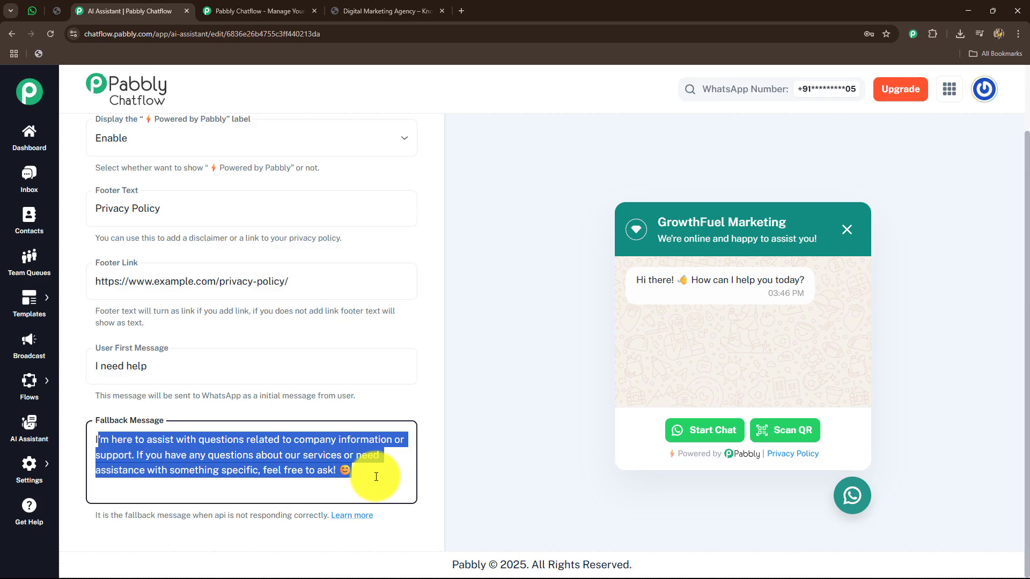
pyautogui.click(313, 494)
pyautogui.hotkey('ctrl', 'a')
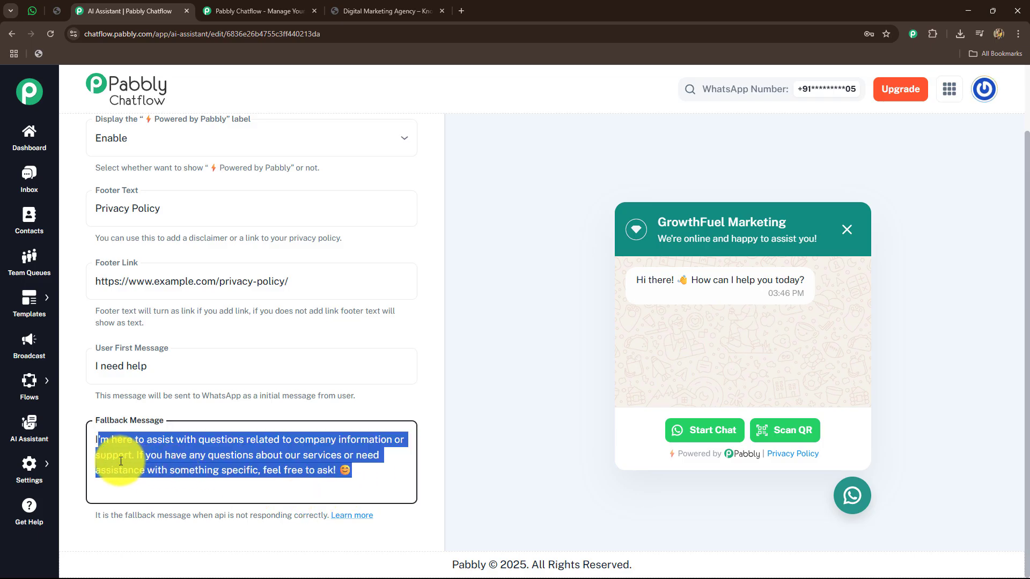
pyautogui.press('BackSpace')
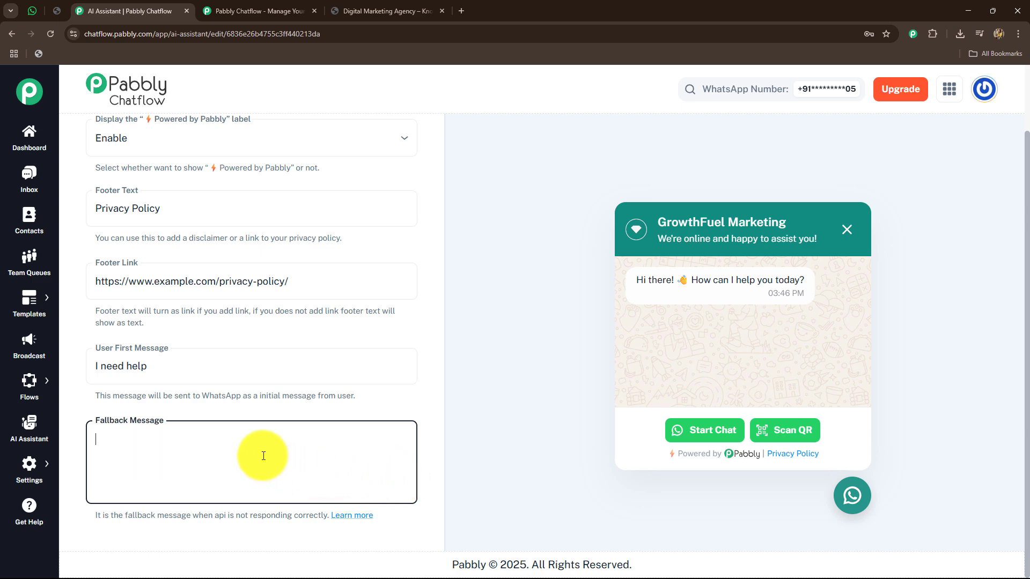
pyautogui.write("Oops! 😅 I didn't quite catch that. I'm here to help you with marketing services like campaign planning, ad setup, branding, and more! Try rephrasing your message to continue.")
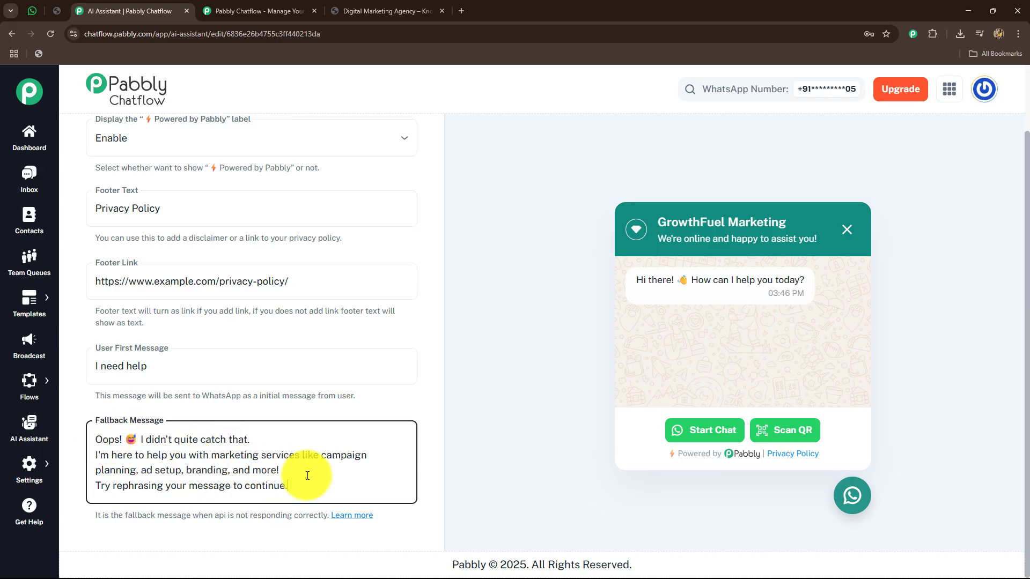
# Save the AI assistant and try switching its status to active.
pyautogui.scroll(3, 307, 476)
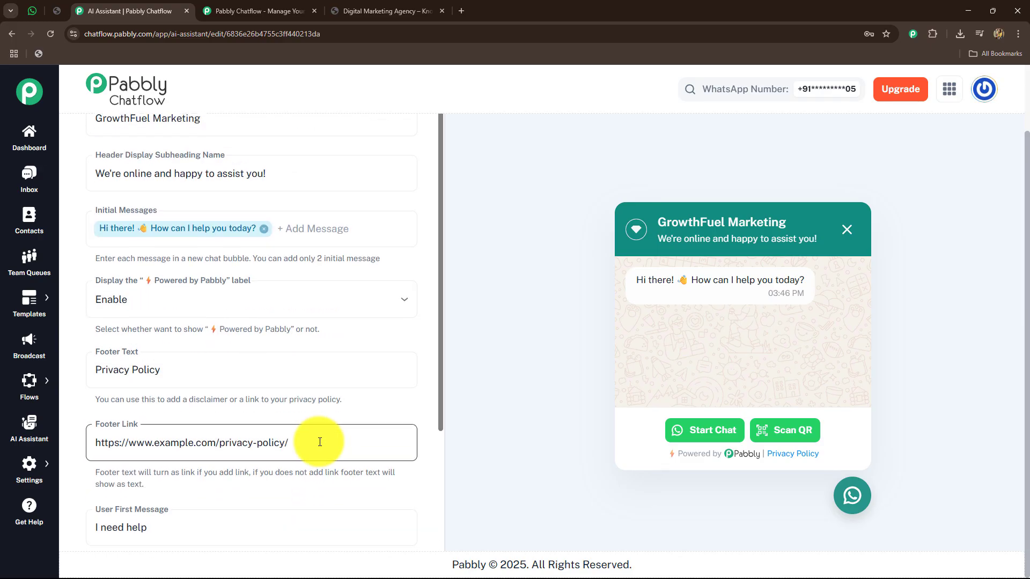
pyautogui.scroll(-3, 319, 442)
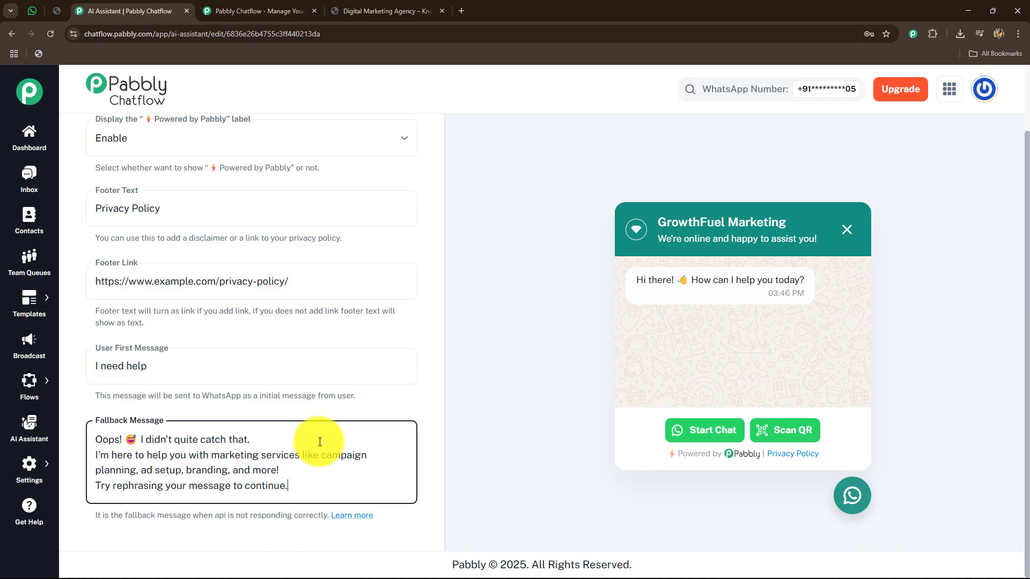
pyautogui.scroll(2, 517, 363)
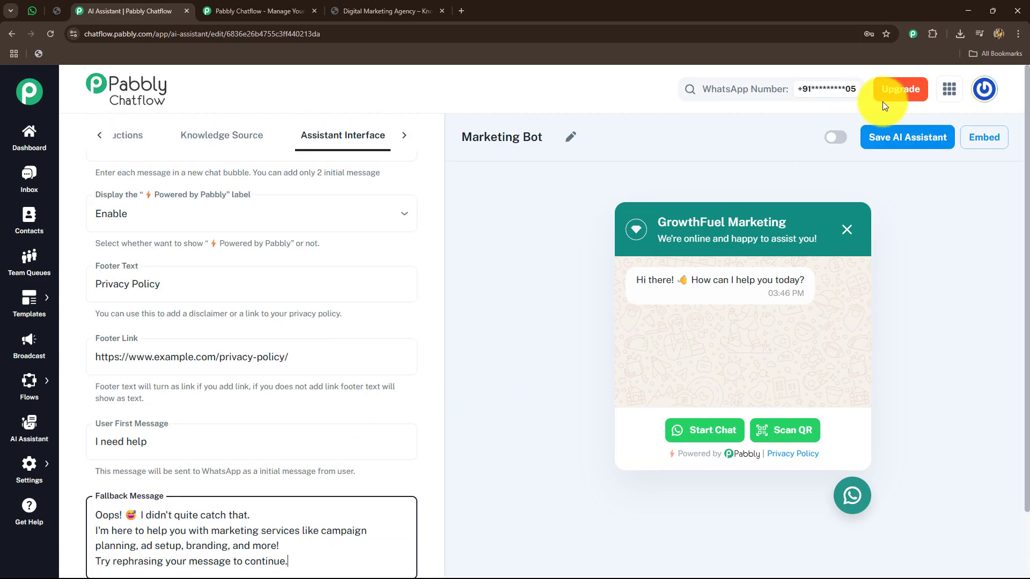
pyautogui.click(872, 141)
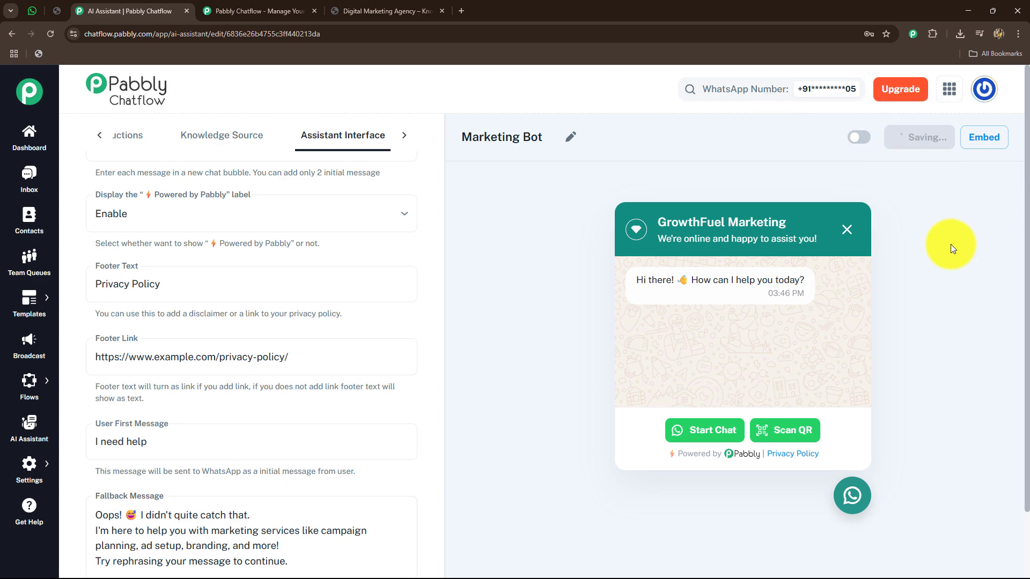
pyautogui.click(837, 137)
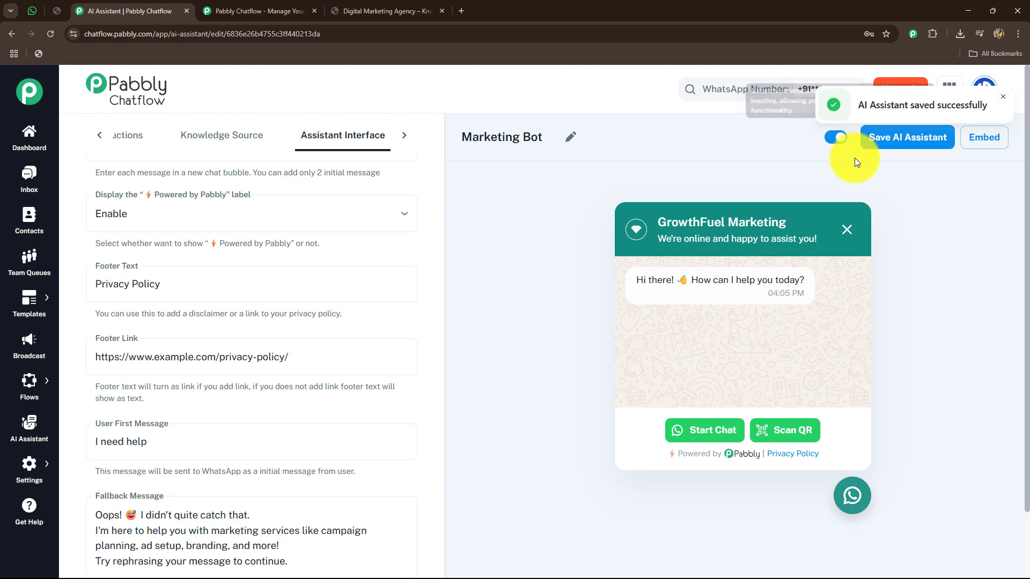
pyautogui.click(1004, 101)
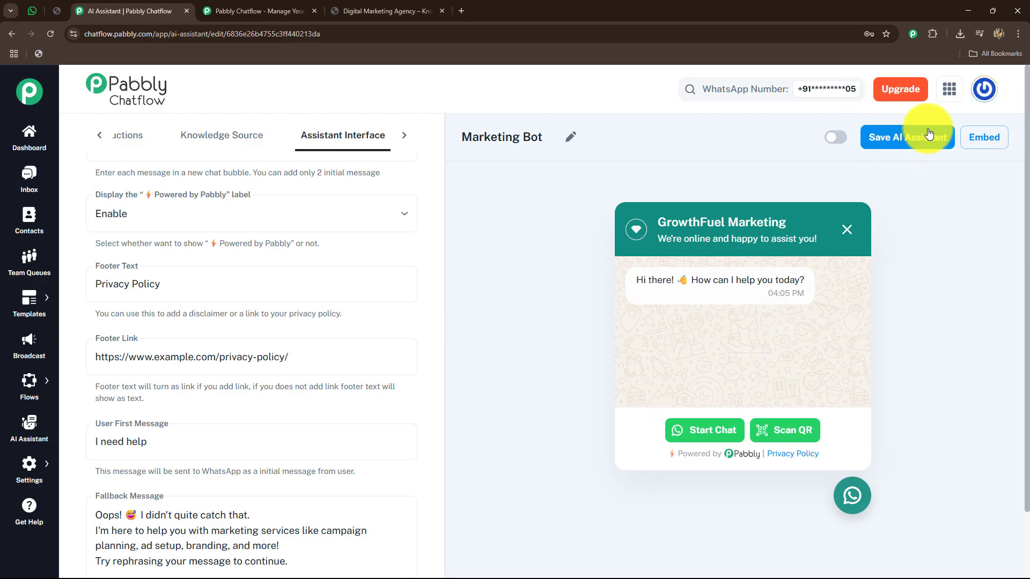
# Copy the assistant's complete Script embed code and view the pabcon.w3spaces.com/test.html website page.
pyautogui.click(979, 142)
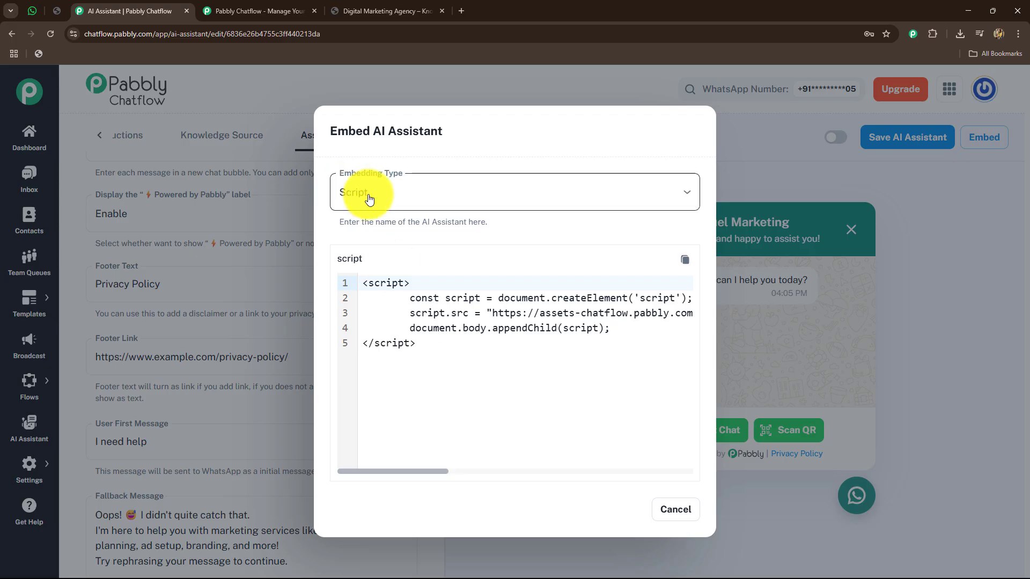
pyautogui.moveTo(362, 284); pyautogui.dragTo(432, 347)
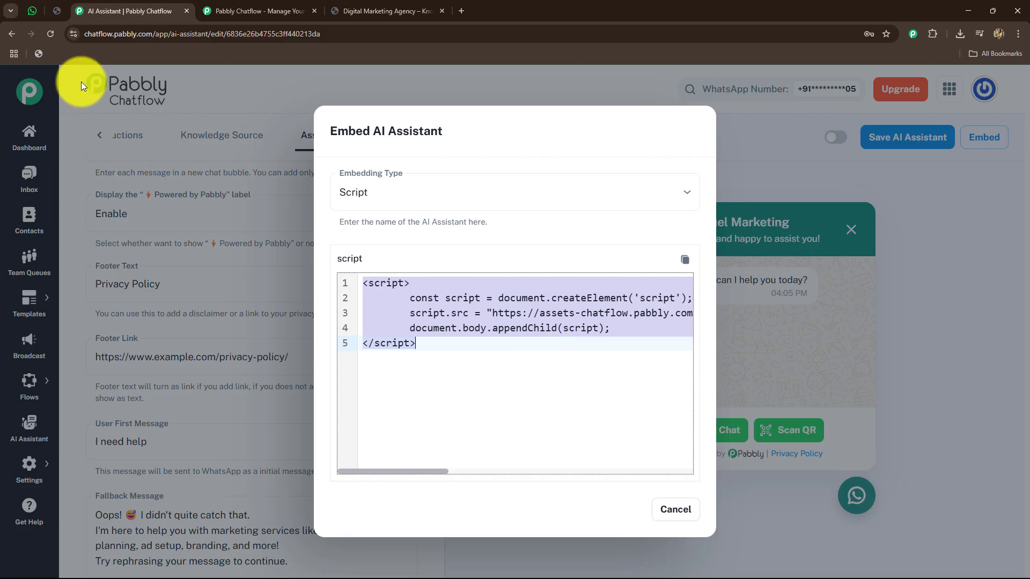
pyautogui.click(54, 8)
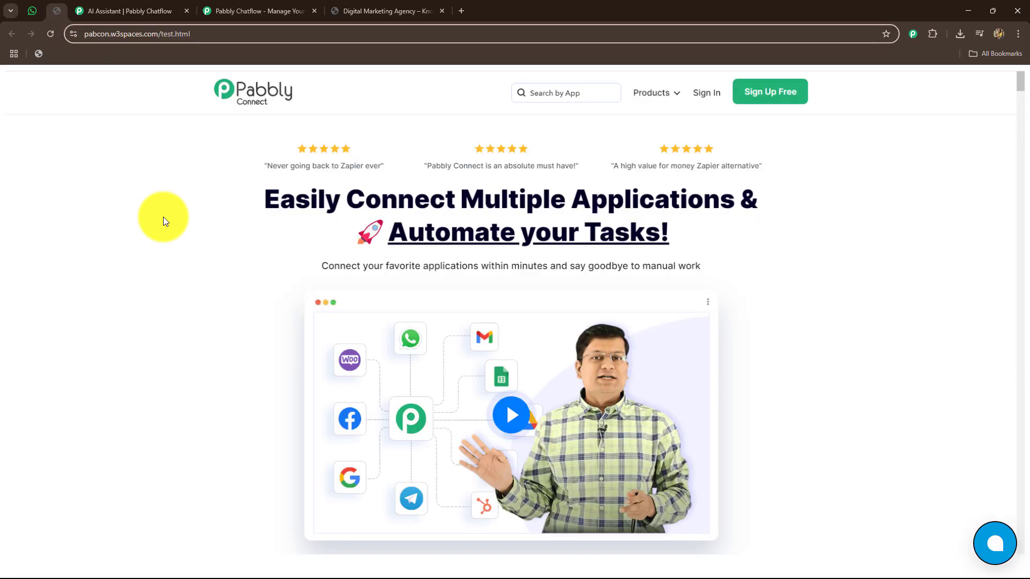
pyautogui.click(140, 9)
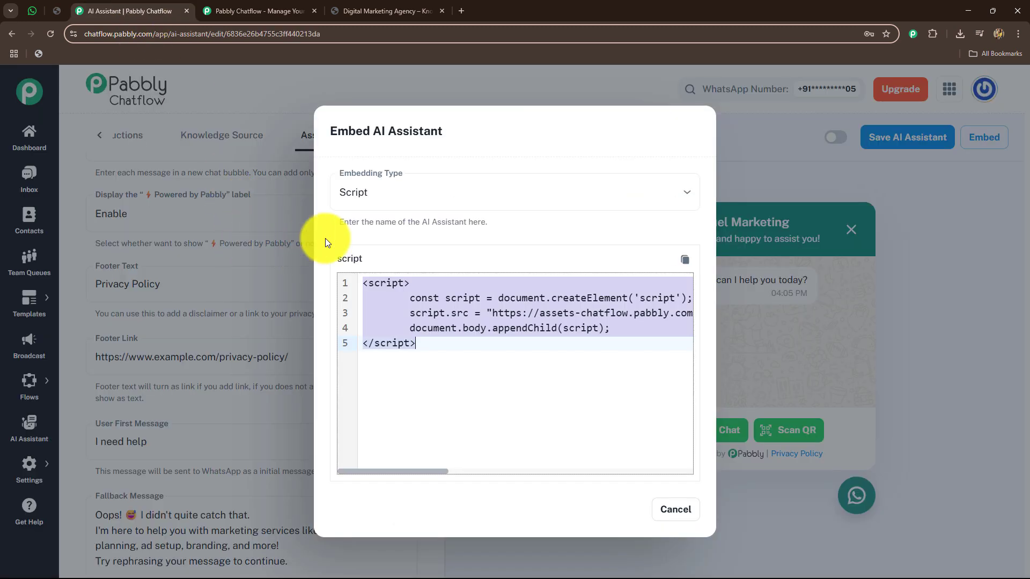
pyautogui.click(57, 11)
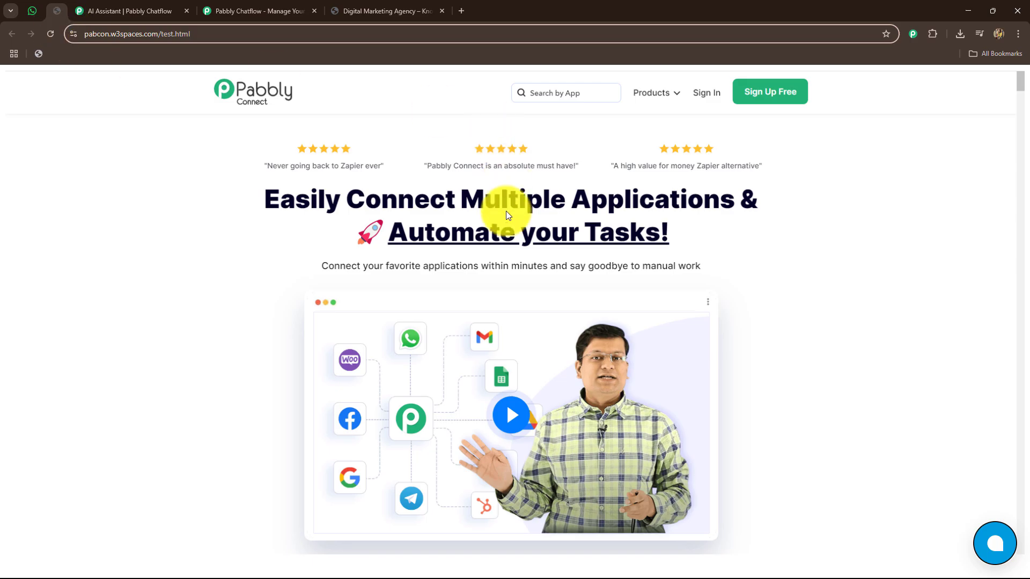
# Switch to site.html in Notepad and replace the chat-widget script in the page body with the copied embed code.
pyautogui.hotkey('alt', 'Tab')
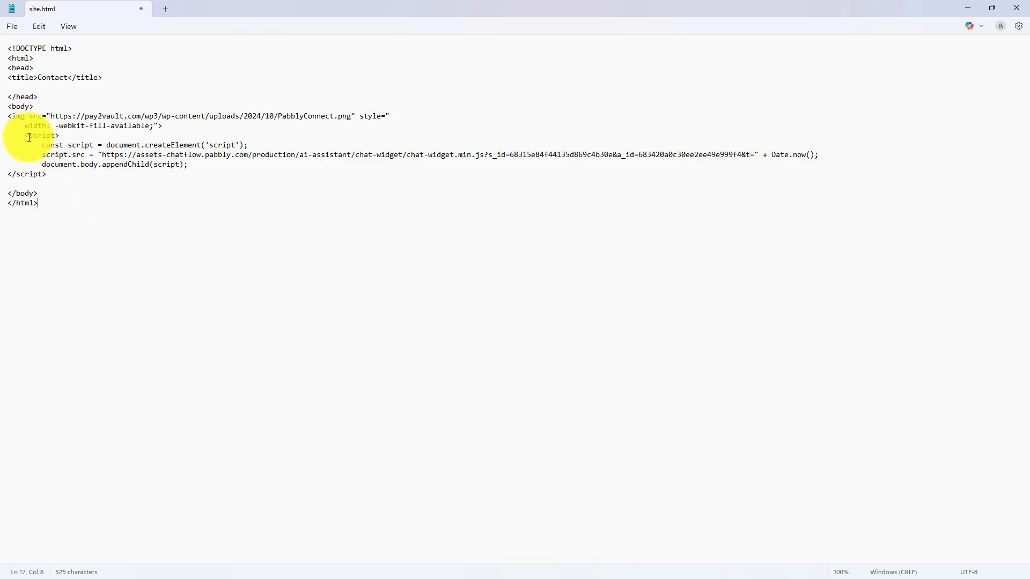
pyautogui.hotkey('ctrl', 'a')
pyautogui.write('<!DOCTYPE html> <html> <head> <title>Contact</title>  </head> <body> <img src="https://pay2vault.com/wp3/wp-content/uploads/2024/10/PabblyConnect.png" style="     width: -webkit-fill-available;">     <script>          const script = document.createElement(\'script\');         script.src = "https://assets-chatflow.pabbly.com/production/ai-assistant/chat-widget/chat-widget.min.js?s_id=68315e84f44135d869c4b30e&a_id=6836e26b4755c3ff440213da&t=" + Date.now();         document.body.appendChild(script); </script> </script>  </body> </html>')
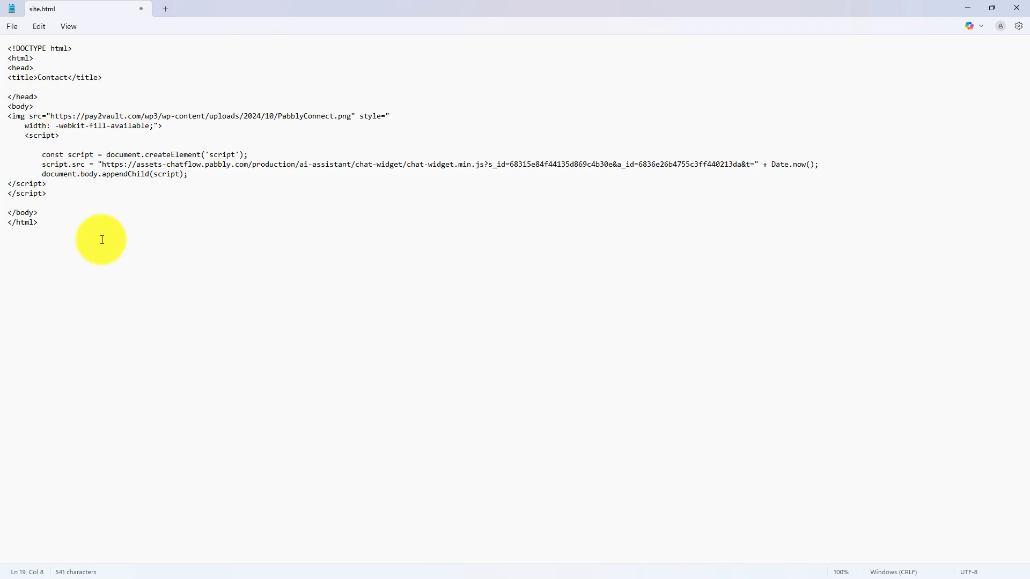
# Save the edited HTML file and open the WhatsApp chat widget on the dummysite.html page in the browser.
pyautogui.click(21, 30)
pyautogui.click(28, 134)
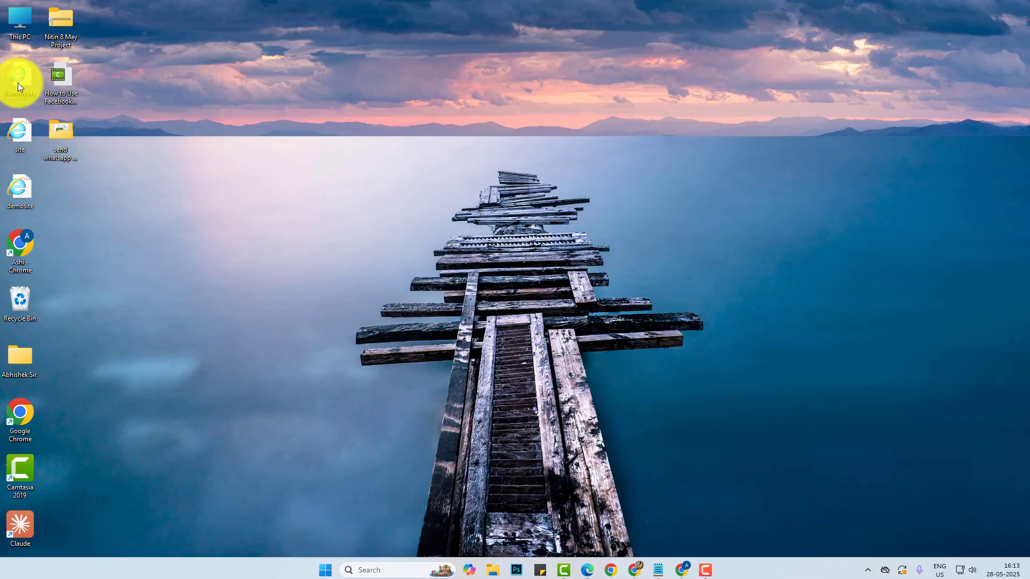
pyautogui.doubleClick(18, 84)
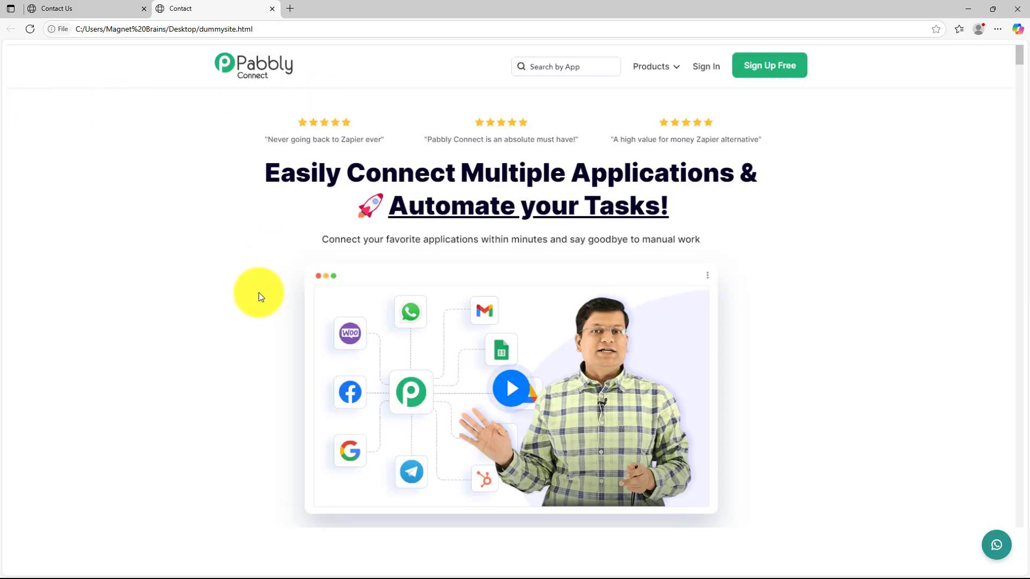
pyautogui.click(999, 546)
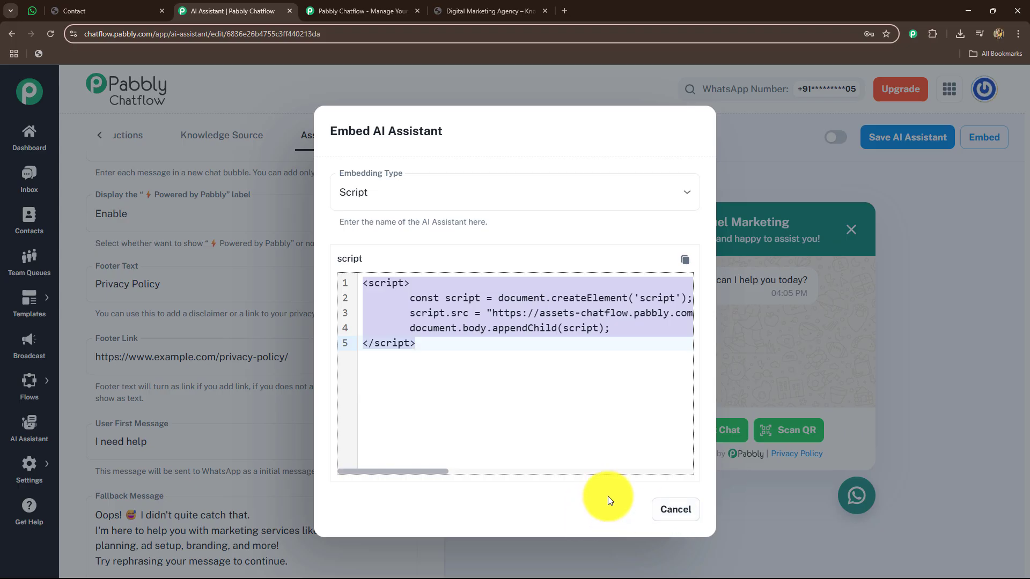
# Close the embed code dialog and send "I need help" to GrowthFuel Marketing in WhatsApp Web.
pyautogui.click(751, 134)
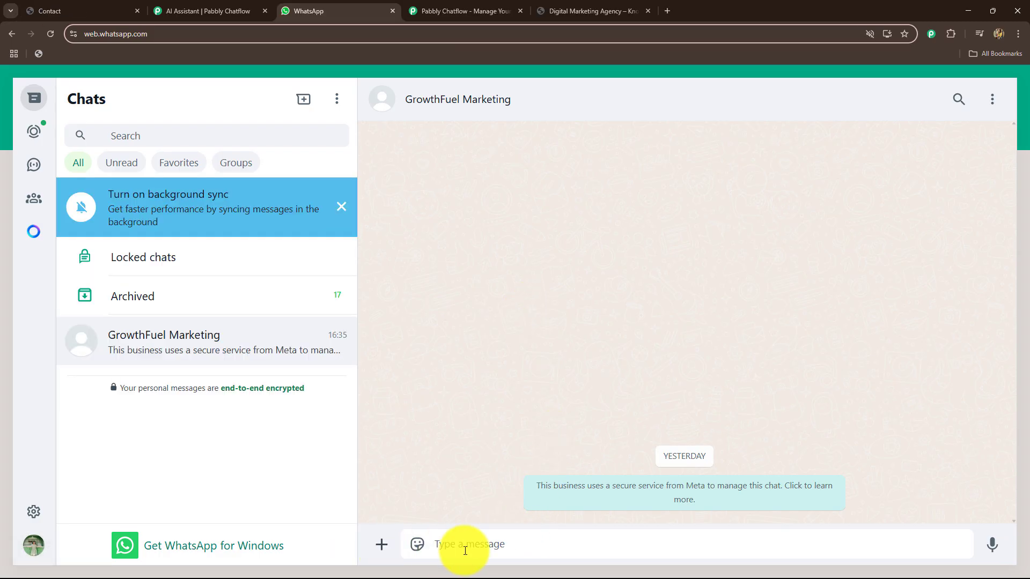
pyautogui.click(465, 551)
pyautogui.write('I need help')
pyautogui.press('Return')
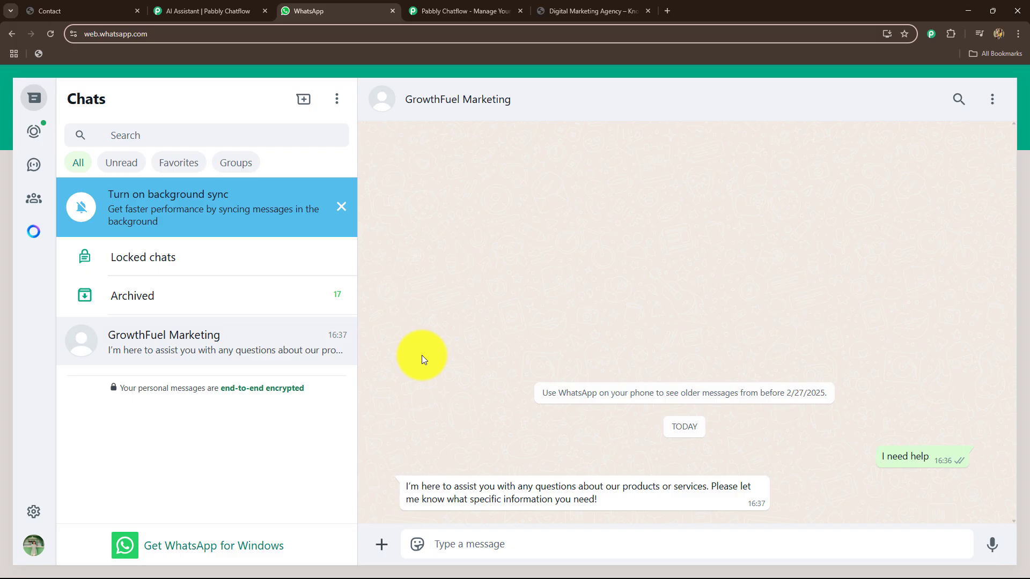
# Send "I want to know about your marketing services" to GrowthFuel Marketing and expand the full reply.
pyautogui.click(471, 538)
pyautogui.write('I want to know about your marketing services')
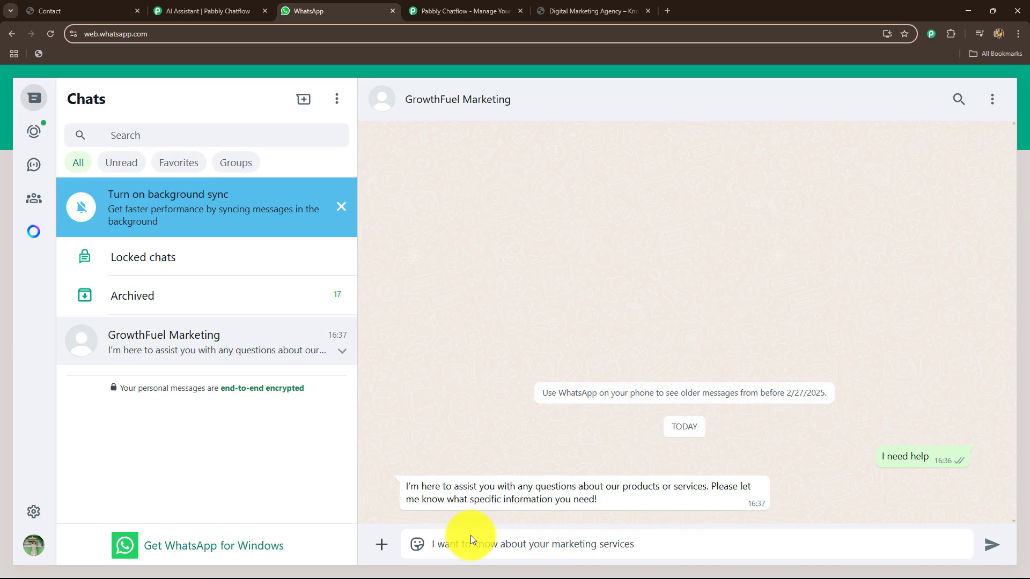
pyautogui.press('Return')
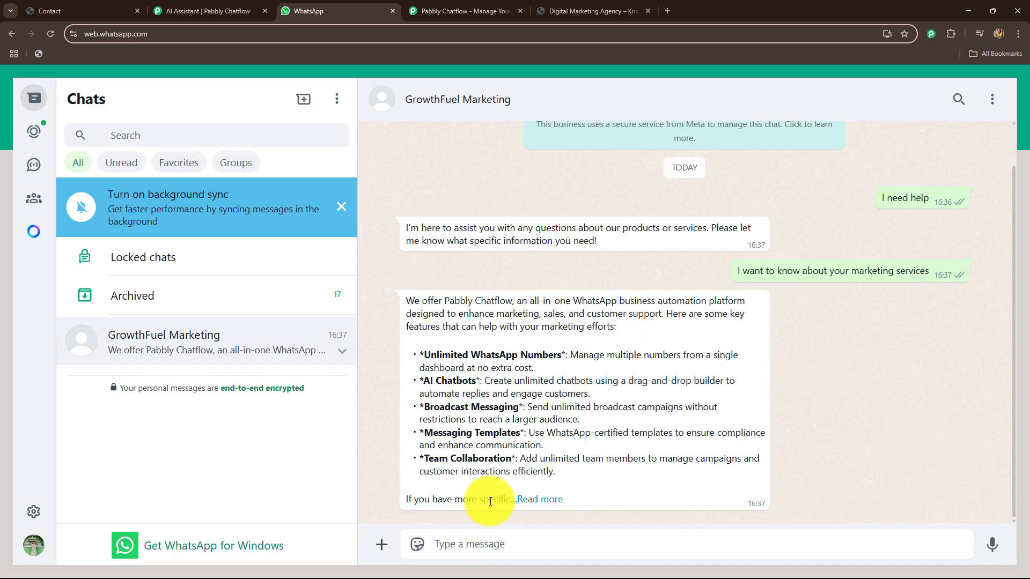
pyautogui.click(540, 499)
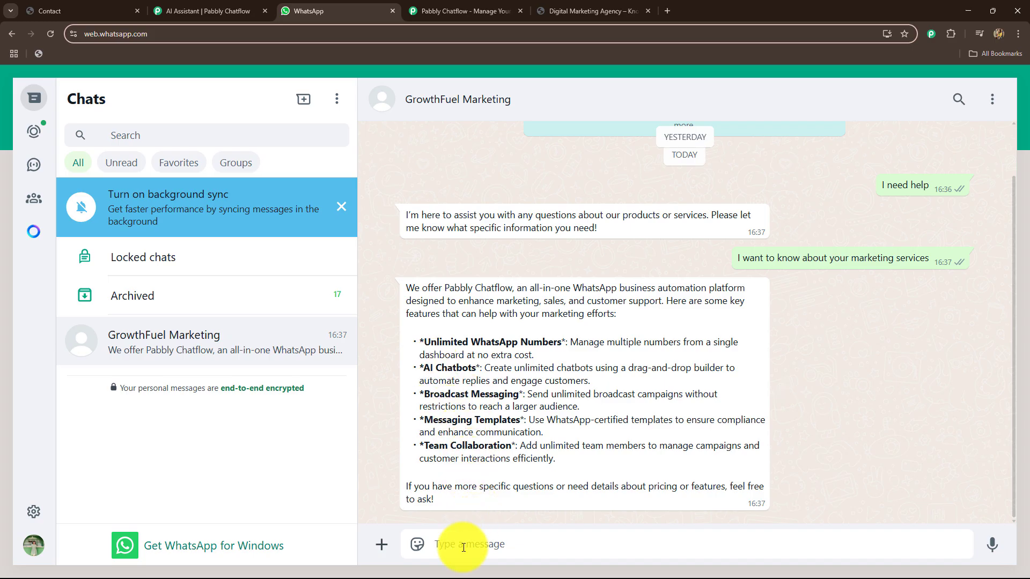
# Send "Contact details?" in the GrowthFuel Marketing chat and switch back to the Marketing Bot settings in Pabbly Chatflow.
pyautogui.write('C')
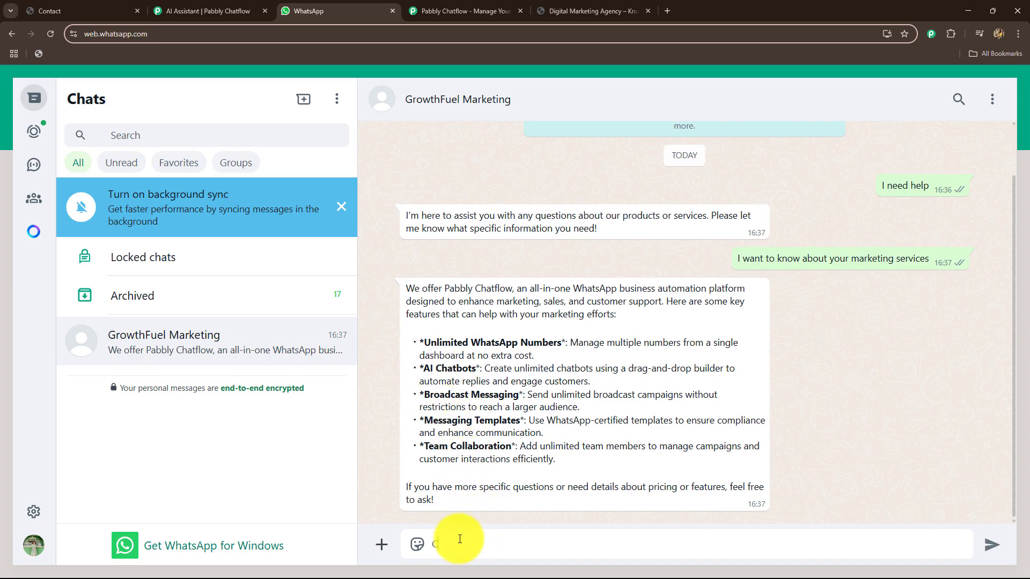
pyautogui.write('ontact details?')
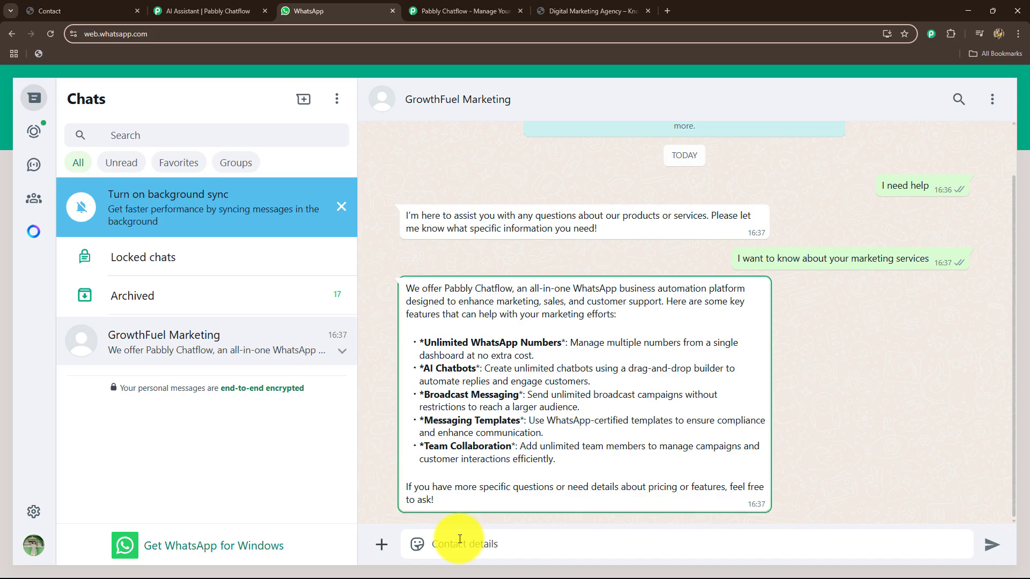
pyautogui.press('Return')
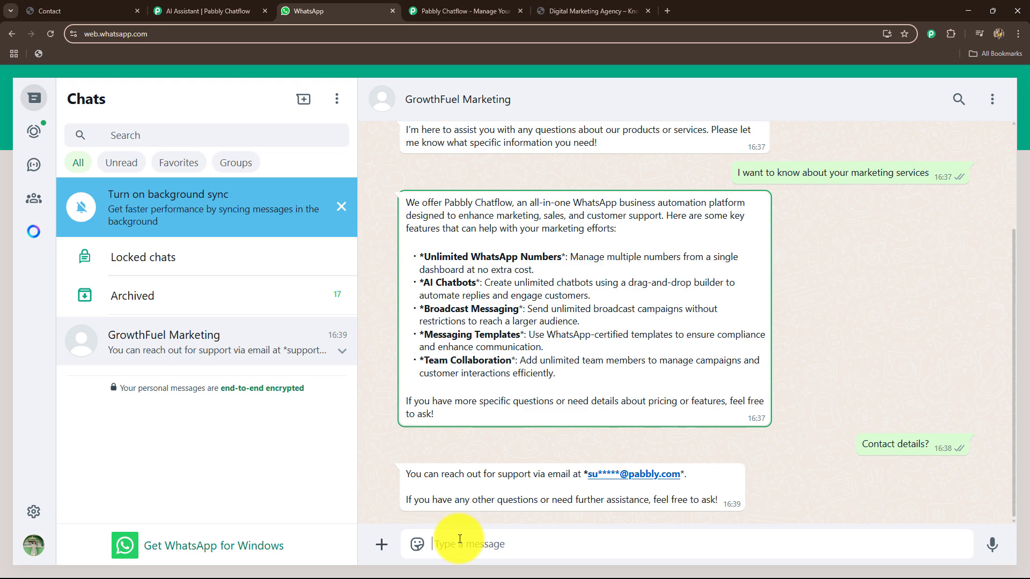
pyautogui.scroll(3, 463, 452)
pyautogui.scroll(-3, 456, 450)
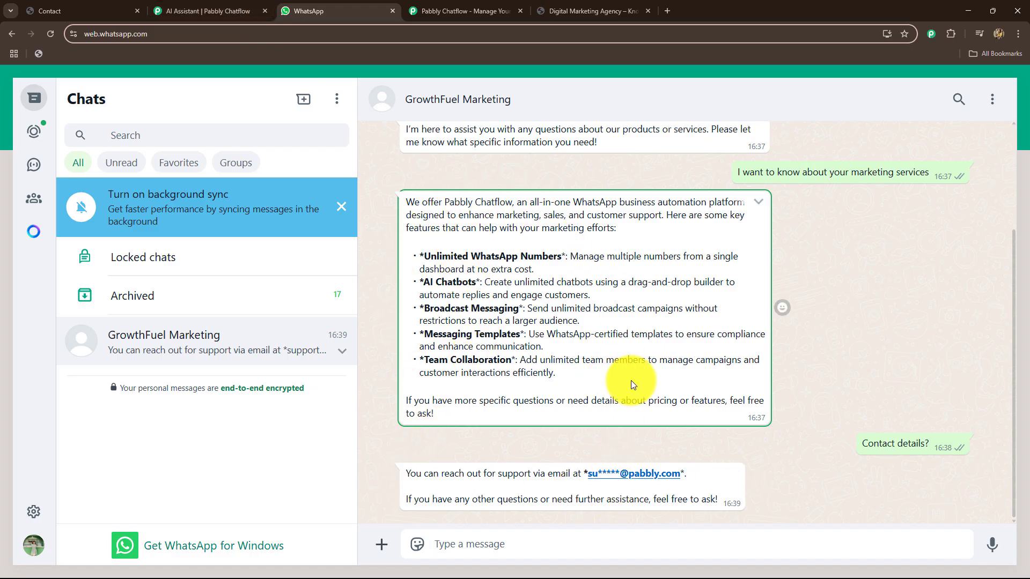
pyautogui.scroll(3, 631, 381)
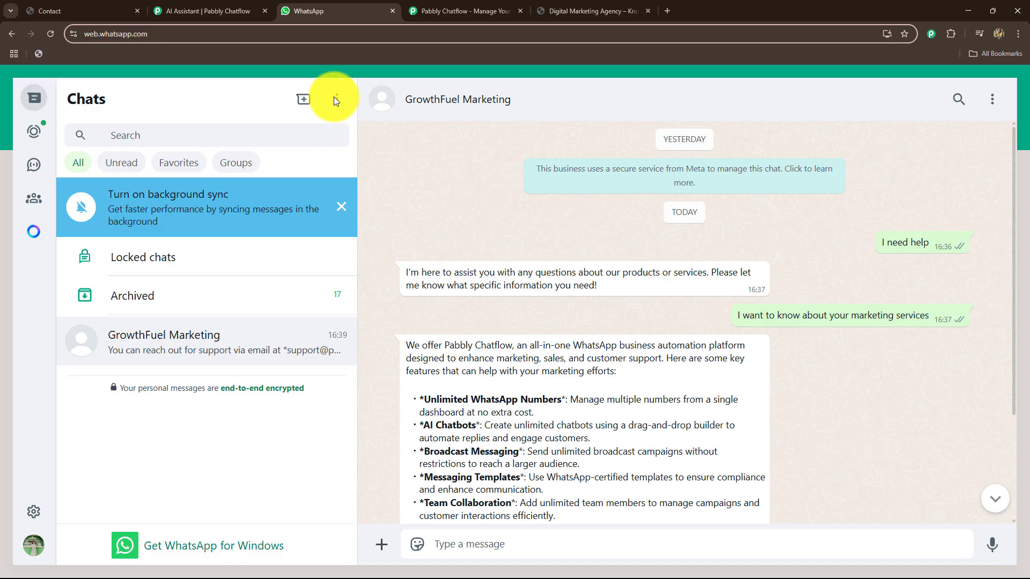
pyautogui.click(204, 10)
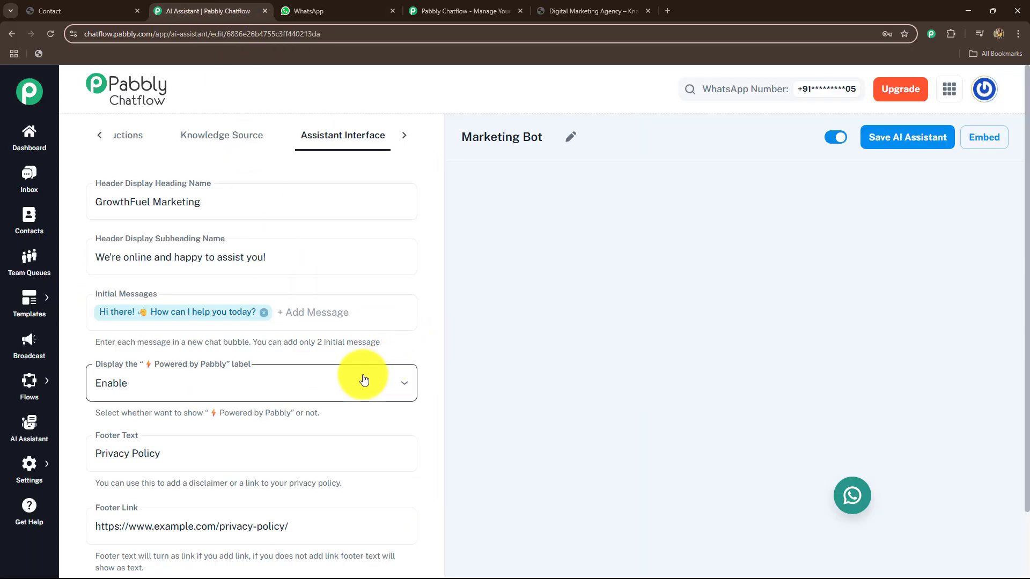